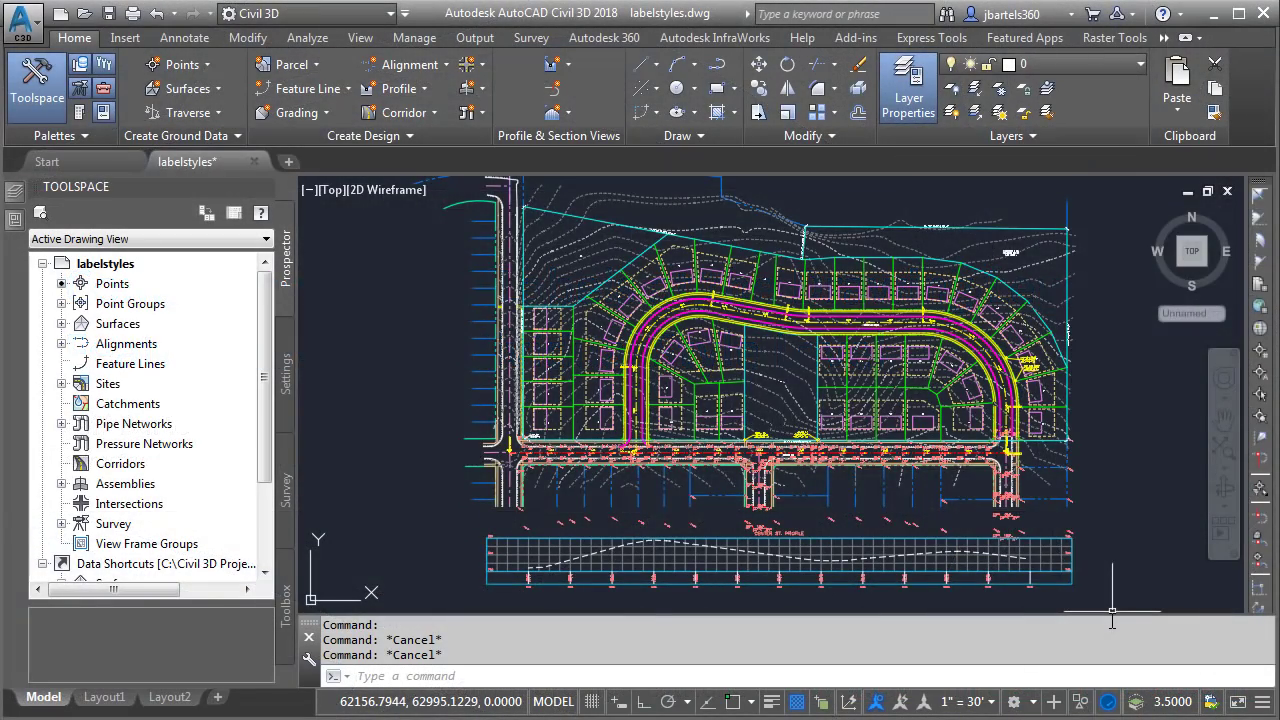
# Zoom and pan along Center St. past the STA 7+37 and 5+62 labels to the 746.70 point label
pyautogui.scroll(8, 796, 474)
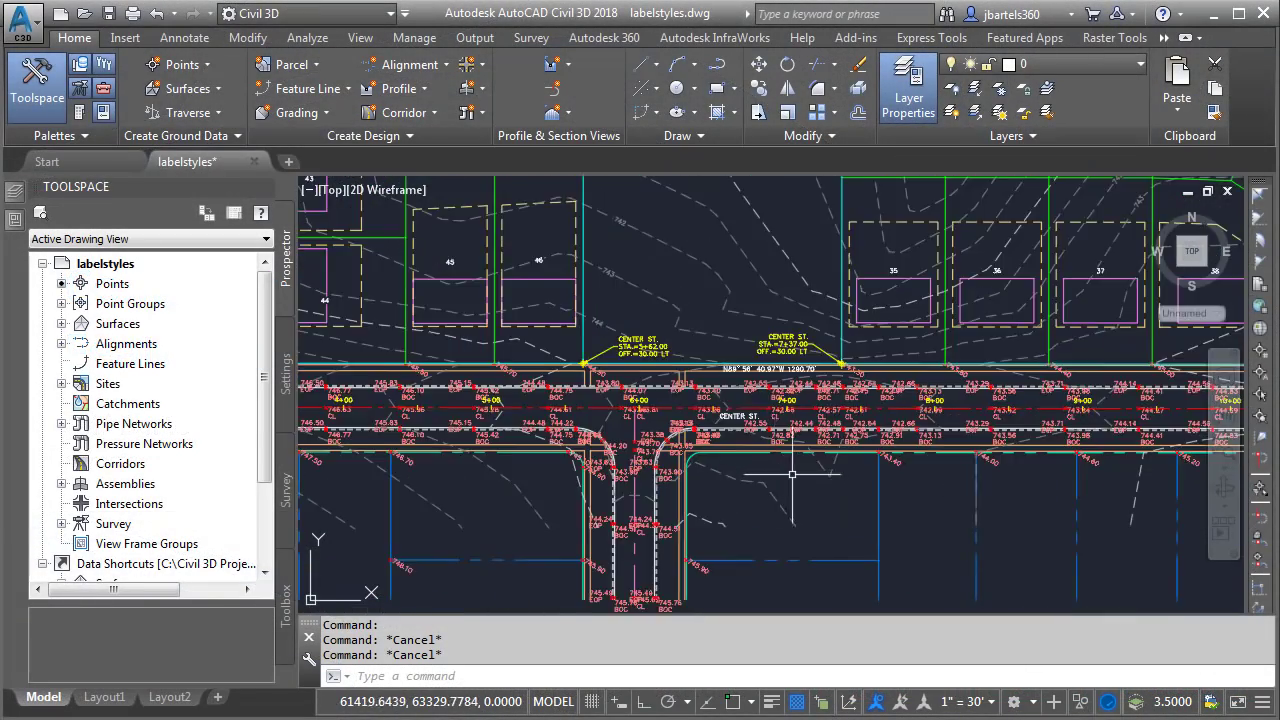
pyautogui.scroll(3, 796, 474)
pyautogui.moveTo(794, 480); pyautogui.dragTo(838, 606, button='middle')
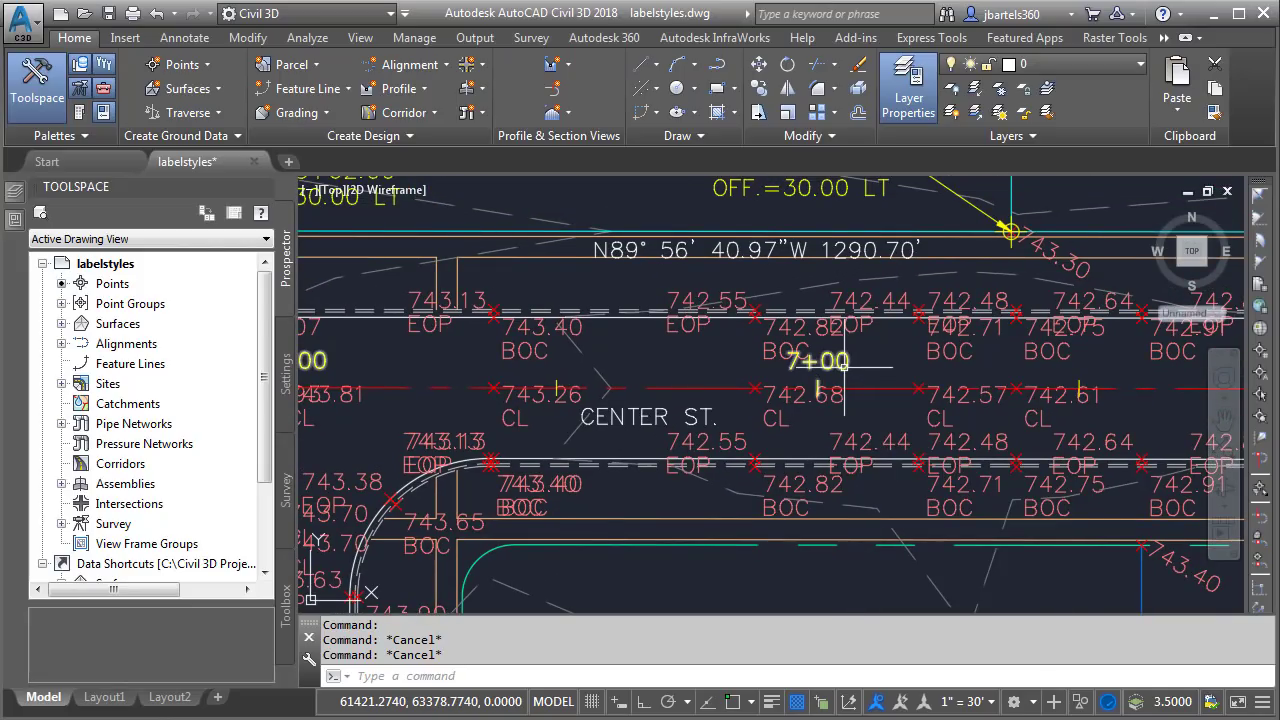
pyautogui.moveTo(857, 250); pyautogui.dragTo(881, 330, button='middle')
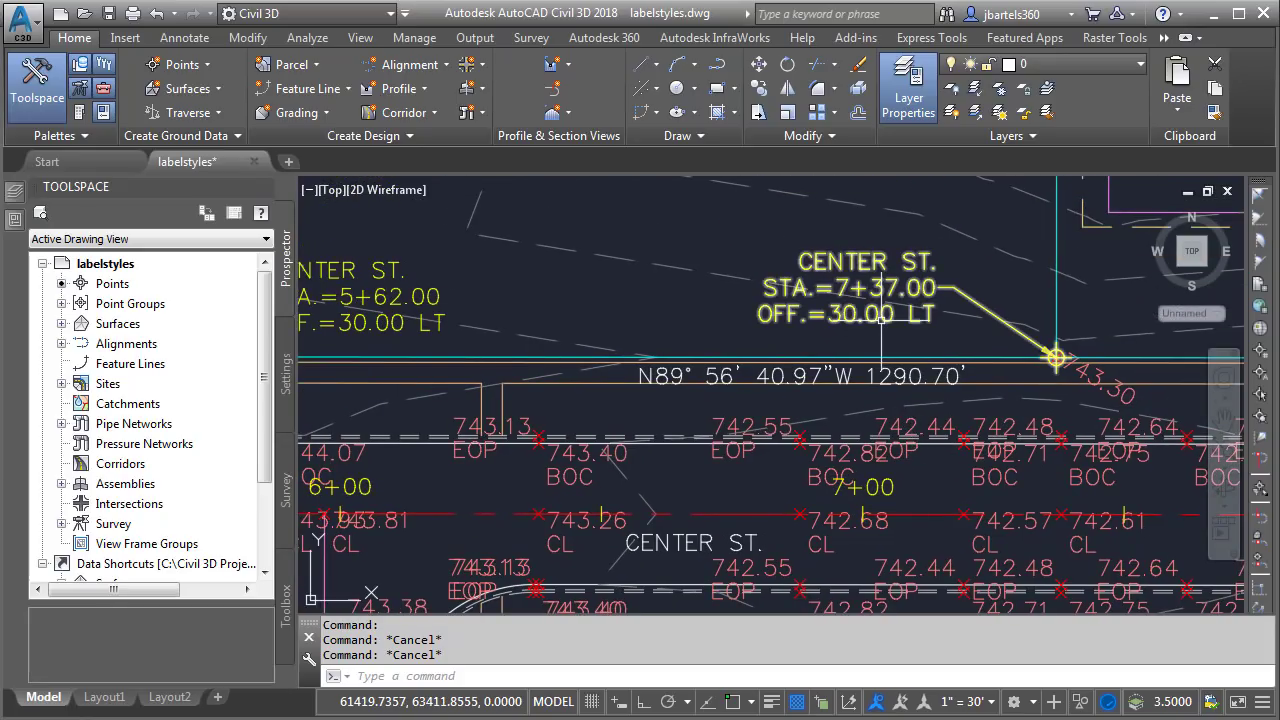
pyautogui.moveTo(684, 321)
pyautogui.mouseDown(button='middle')
pyautogui.moveTo(1034, 491)
pyautogui.moveTo(1164, 571)
pyautogui.mouseUp(button='middle')
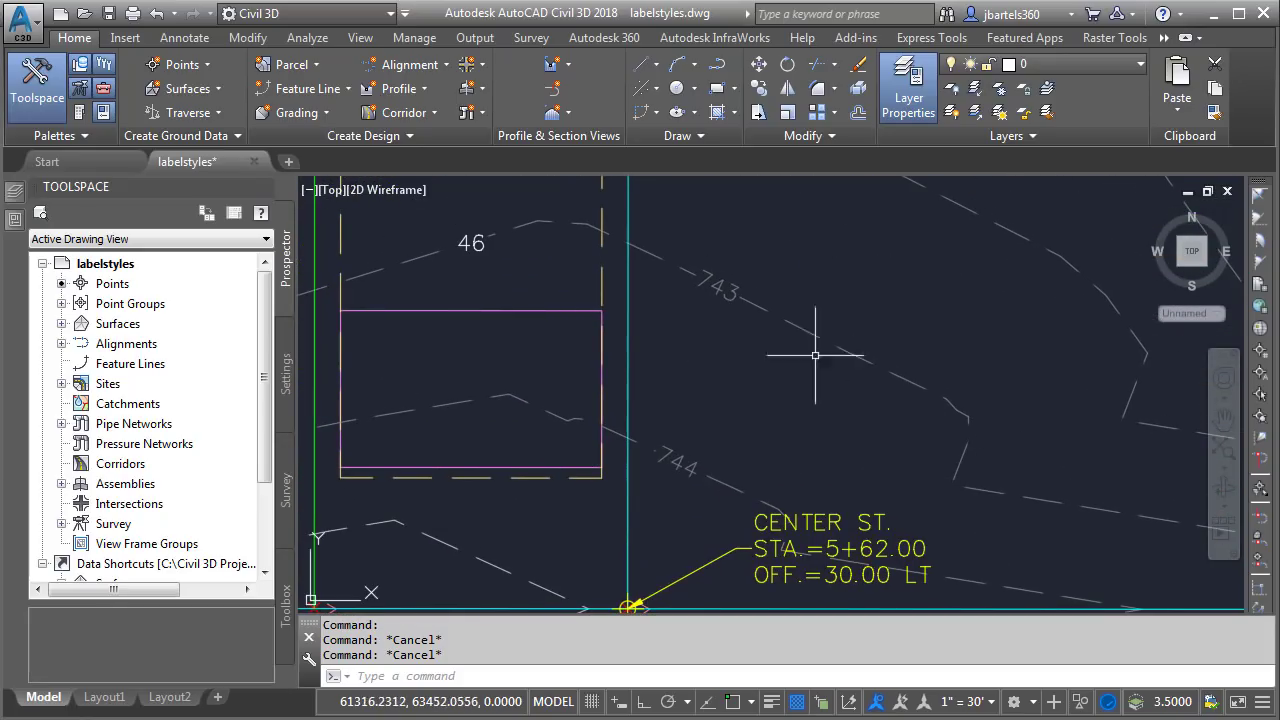
pyautogui.moveTo(724, 366); pyautogui.dragTo(1017, 470, button='middle')
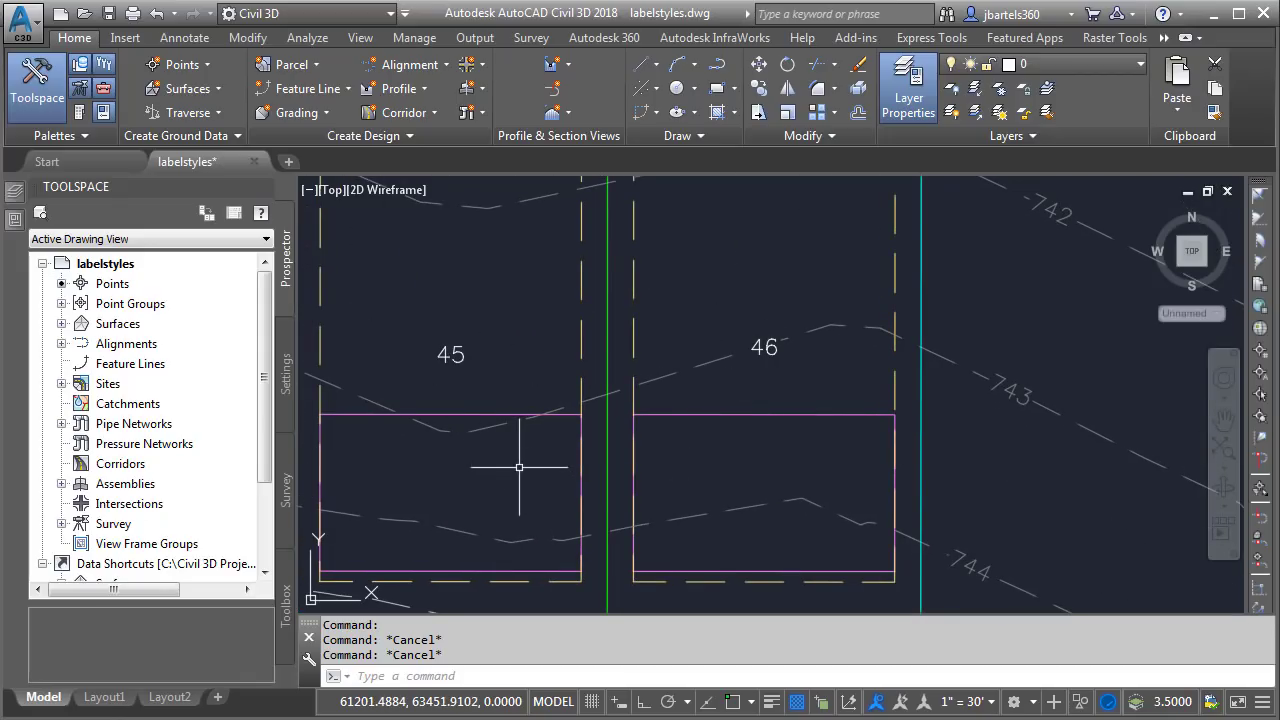
pyautogui.scroll(-3, 520, 467)
pyautogui.scroll(6, 540, 450)
pyautogui.scroll(5, 557, 437)
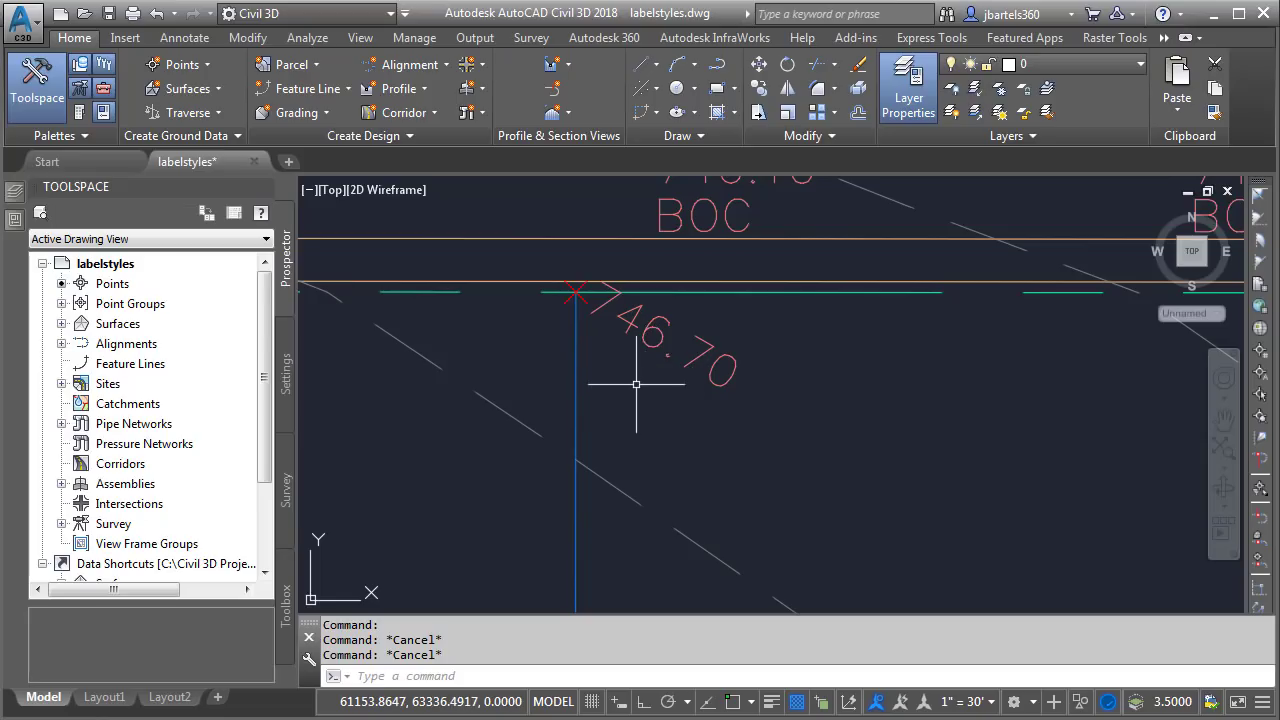
pyautogui.click(600, 300)
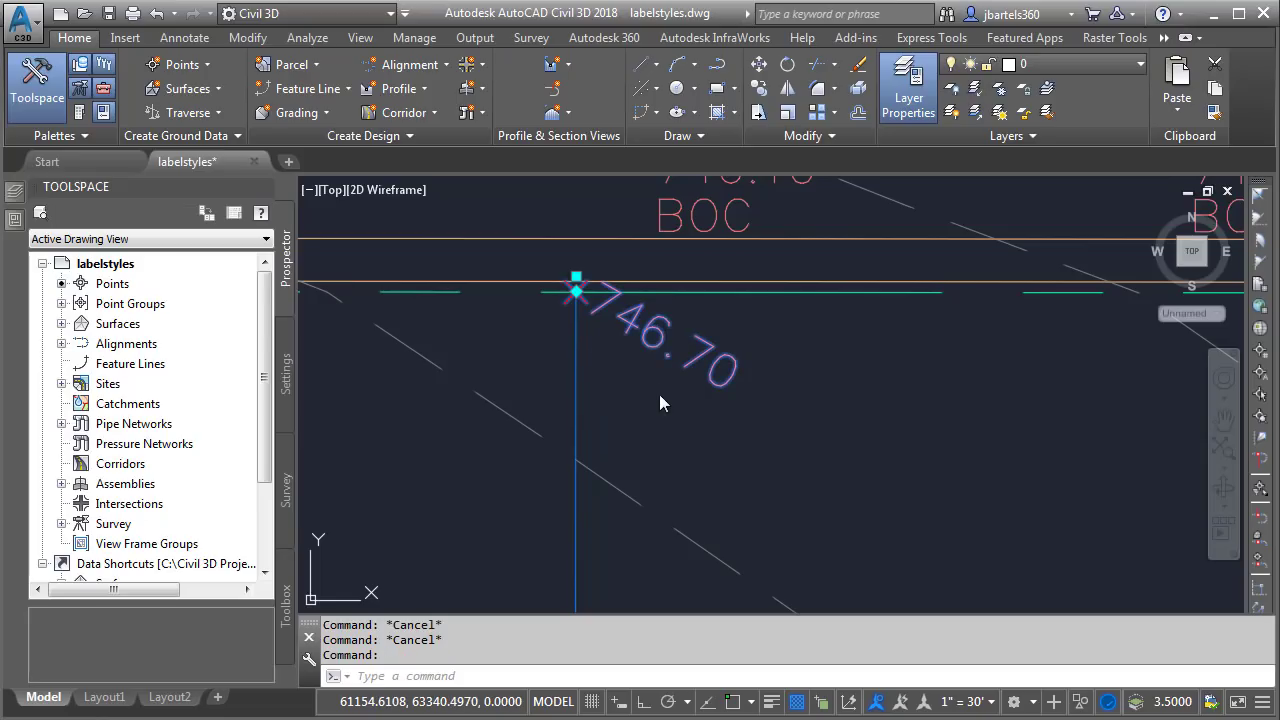
pyautogui.moveTo(14, 222)
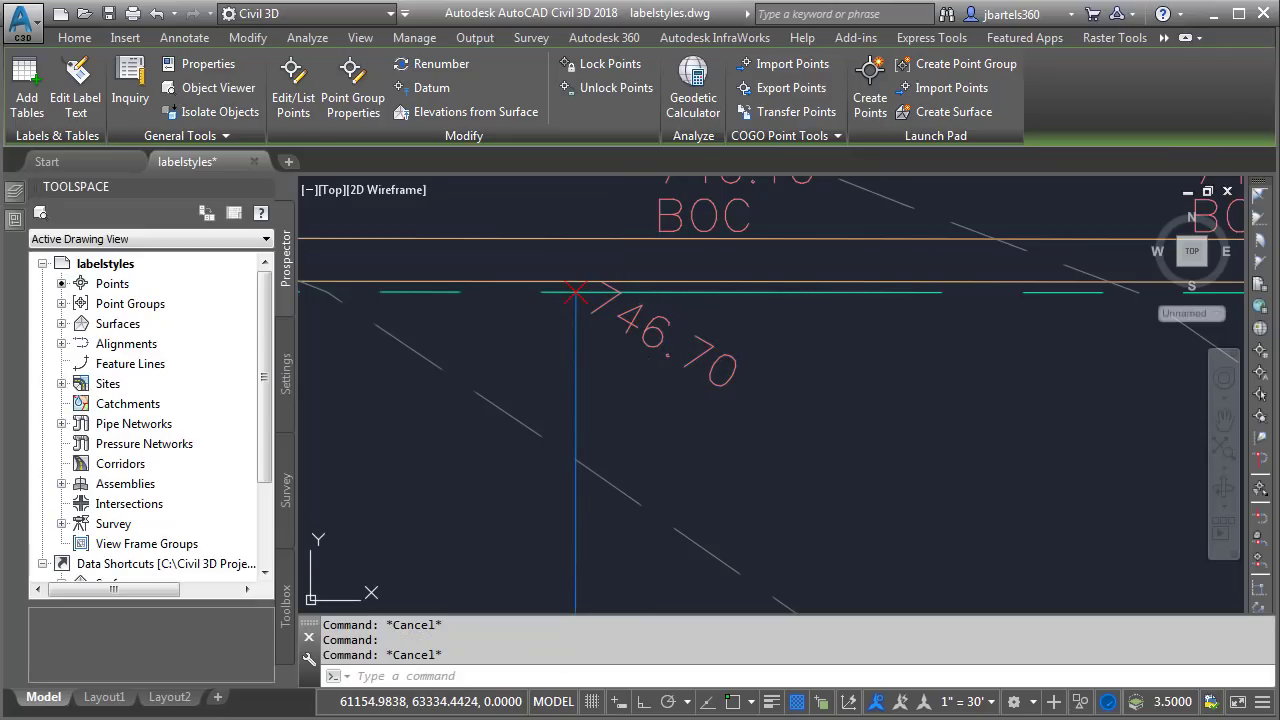
pyautogui.press('Escape')
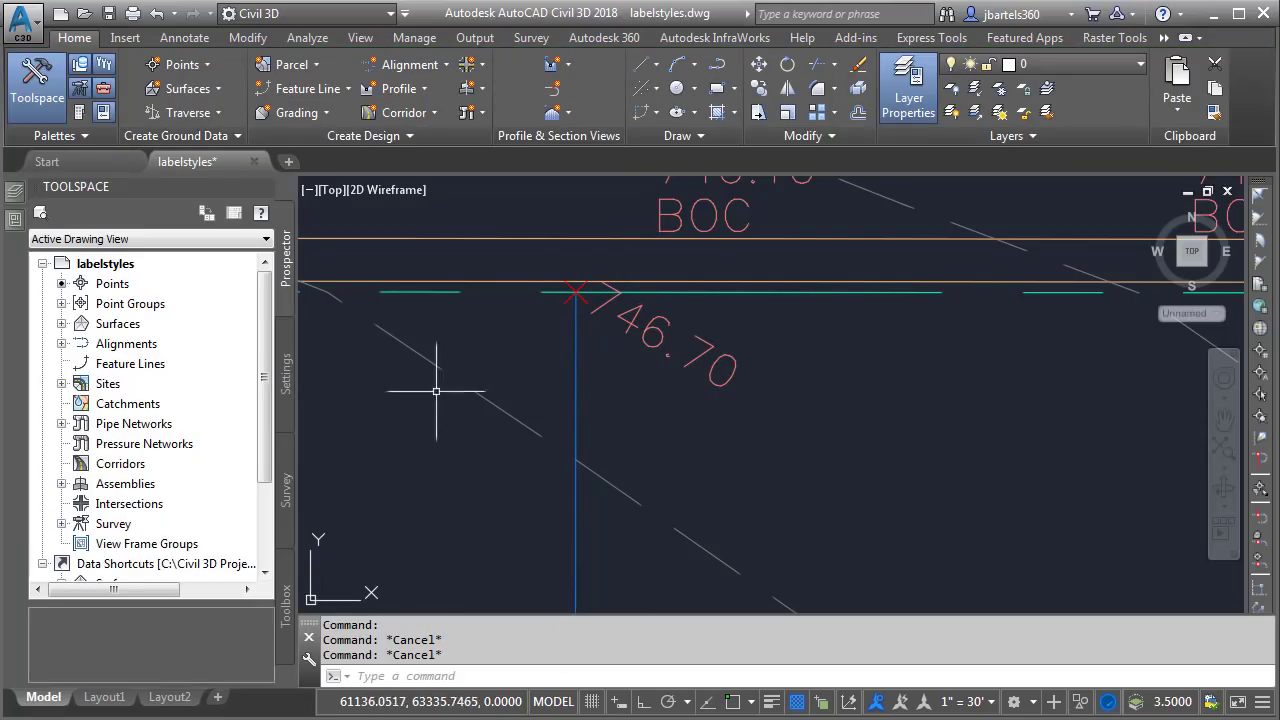
# Expand Point > Label Styles in Toolspace Settings and call up the GR shots style options
pyautogui.click(289, 380)
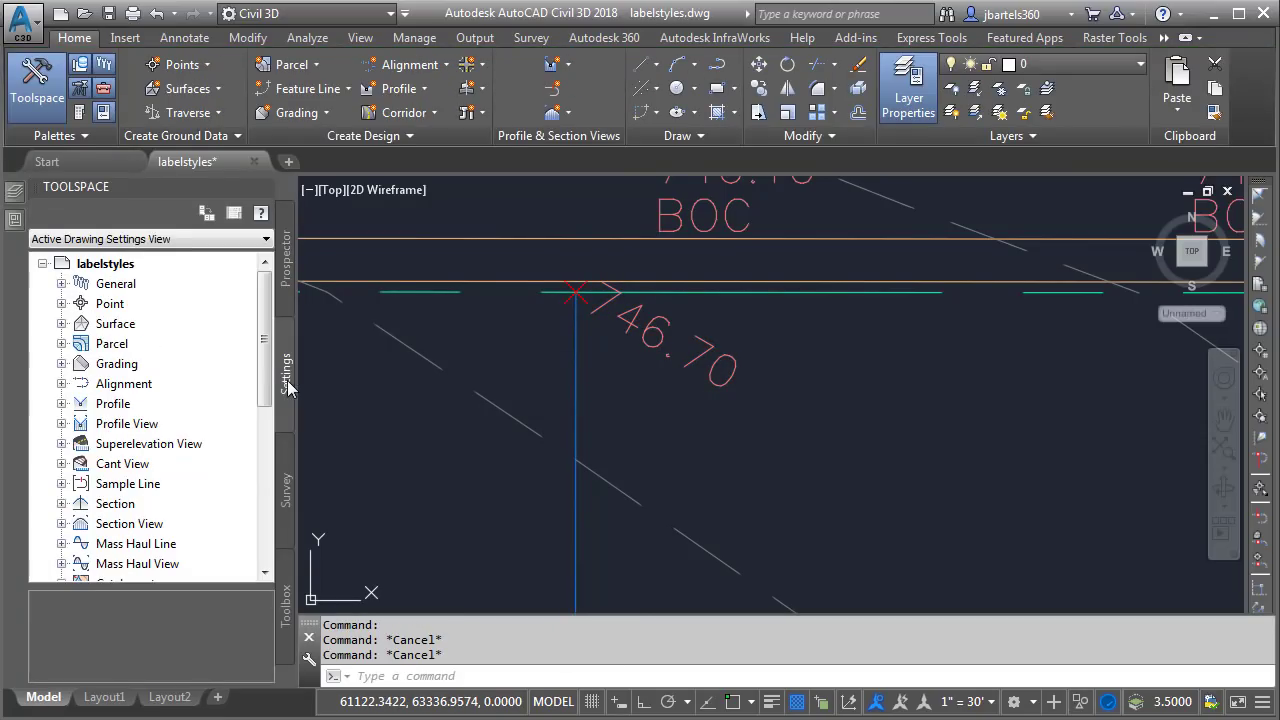
pyautogui.click(61, 304)
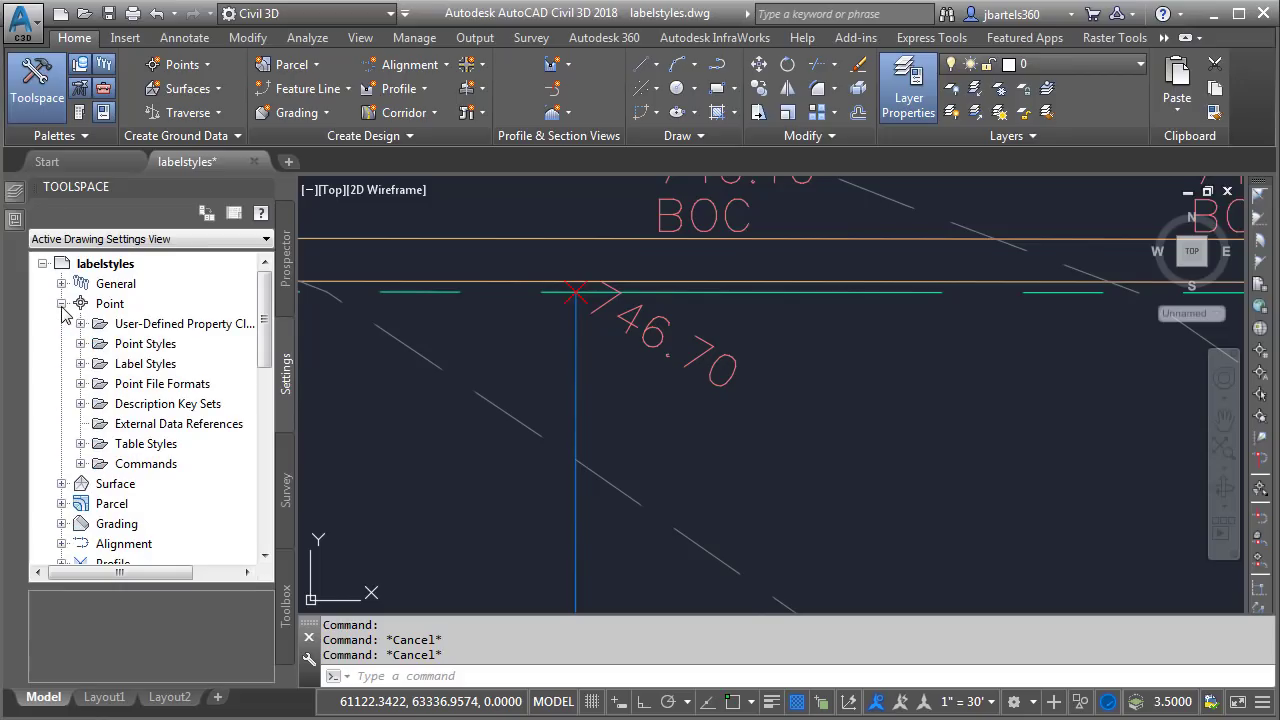
pyautogui.click(81, 364)
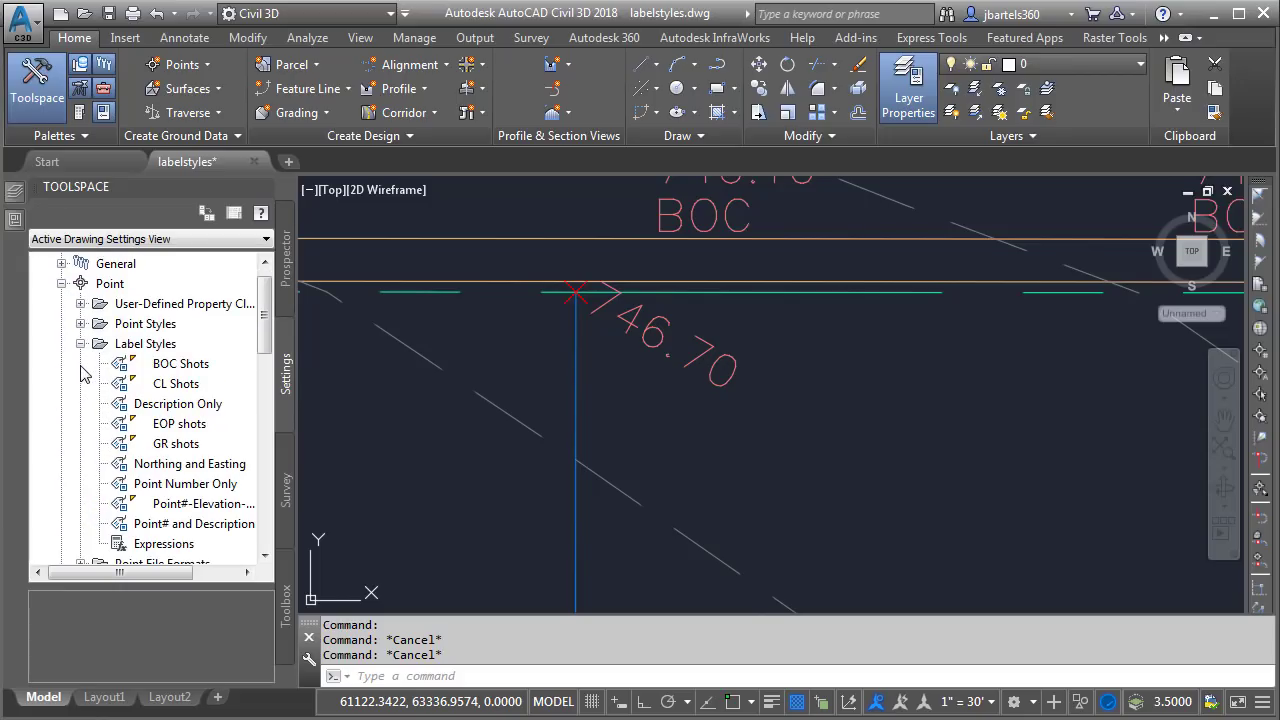
pyautogui.rightClick(170, 448)
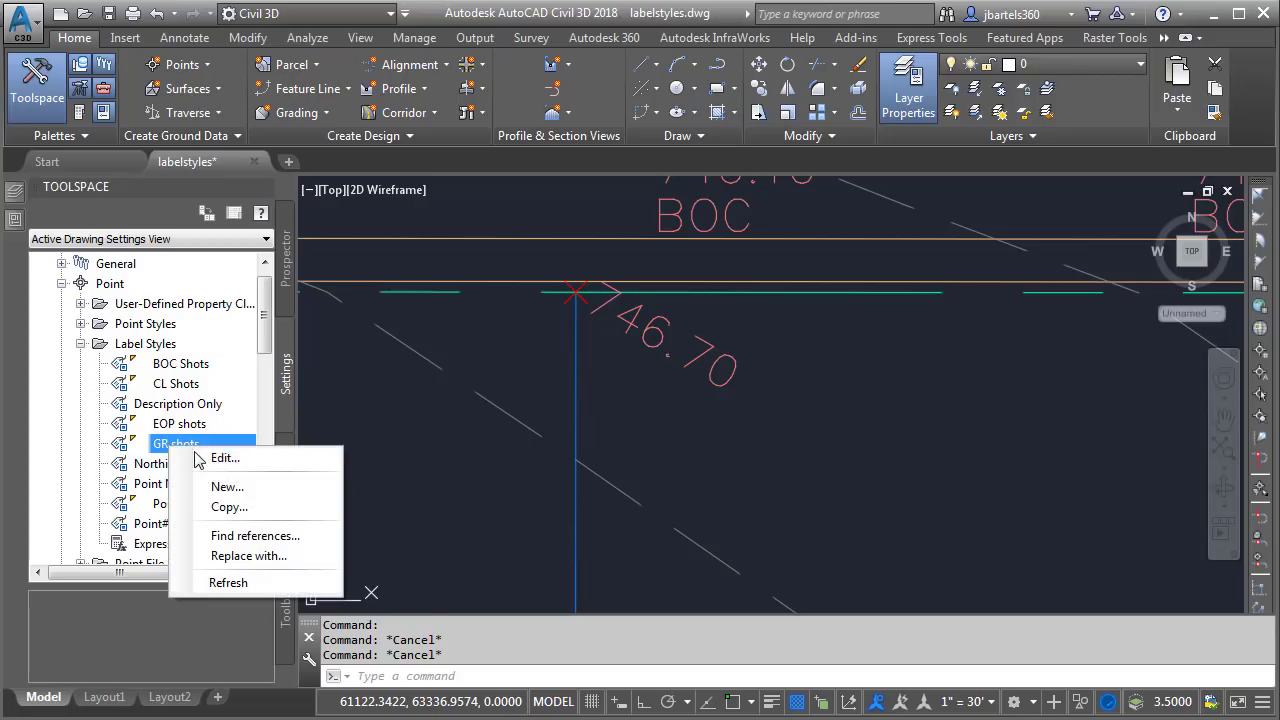
# Edit GR shots, review its Layout and Dragged State tabs, then select its Standard text style
pyautogui.click(214, 458)
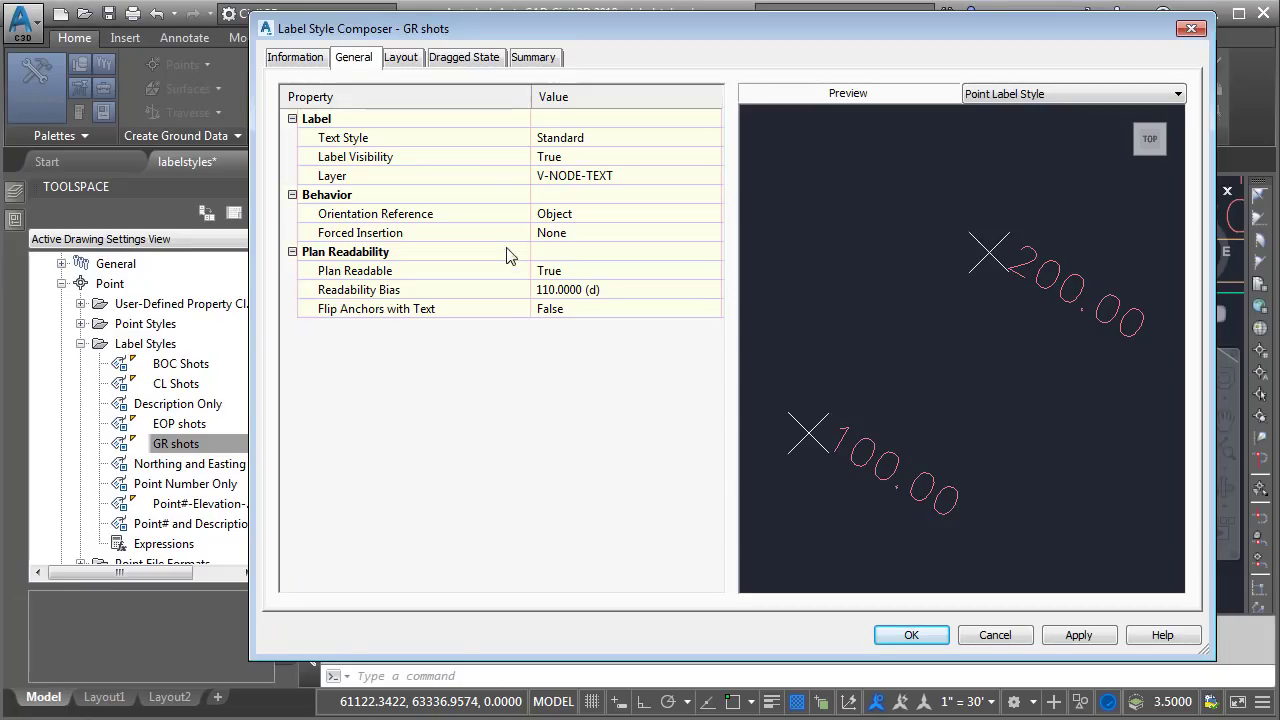
pyautogui.click(401, 58)
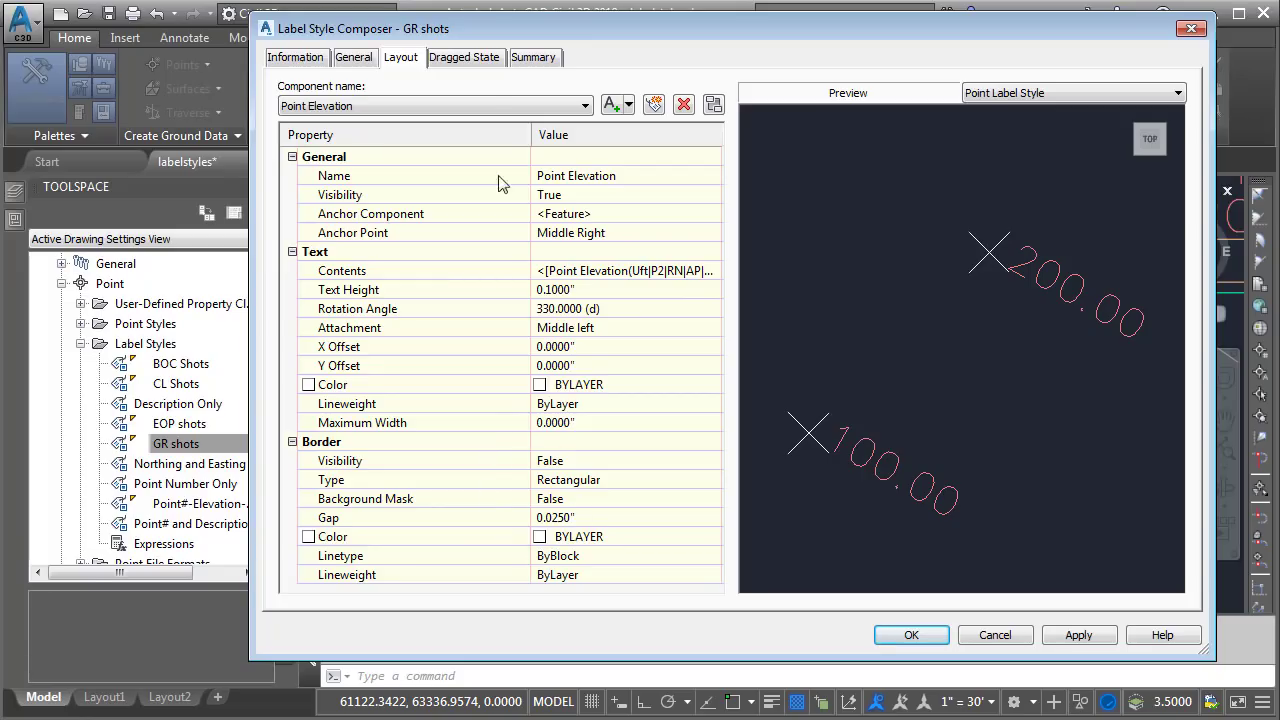
pyautogui.click(478, 60)
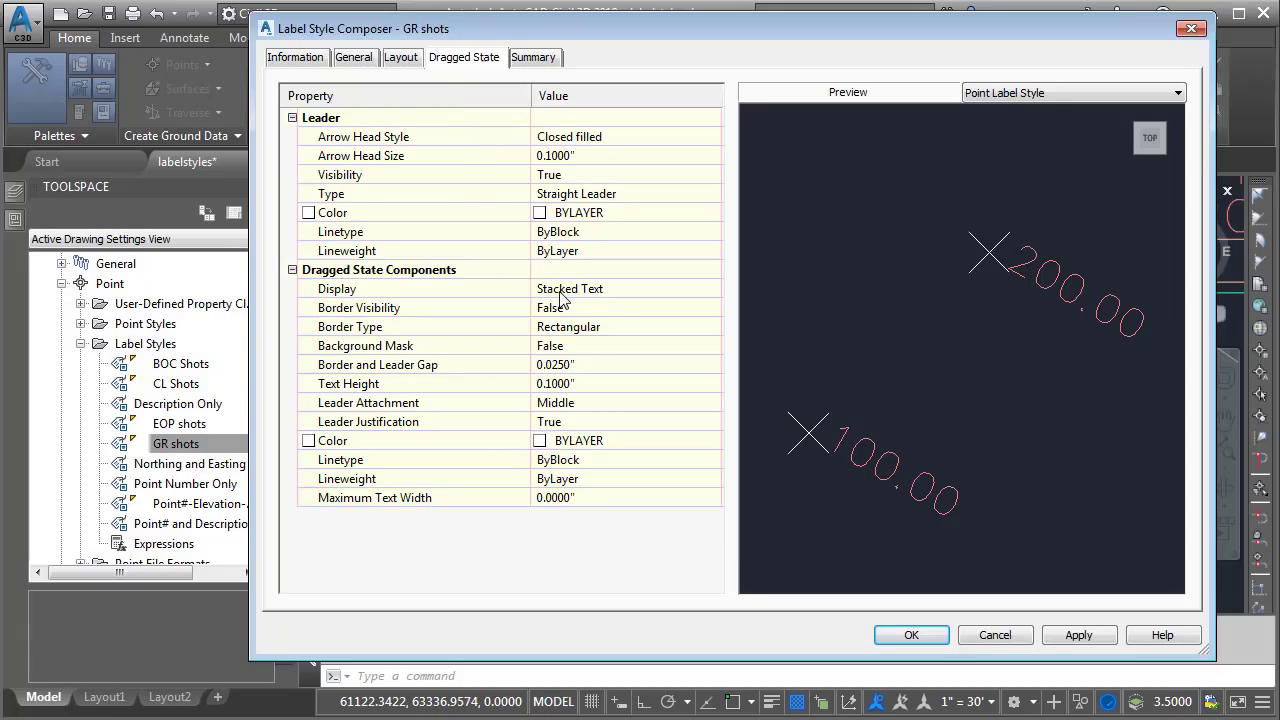
pyautogui.click(354, 60)
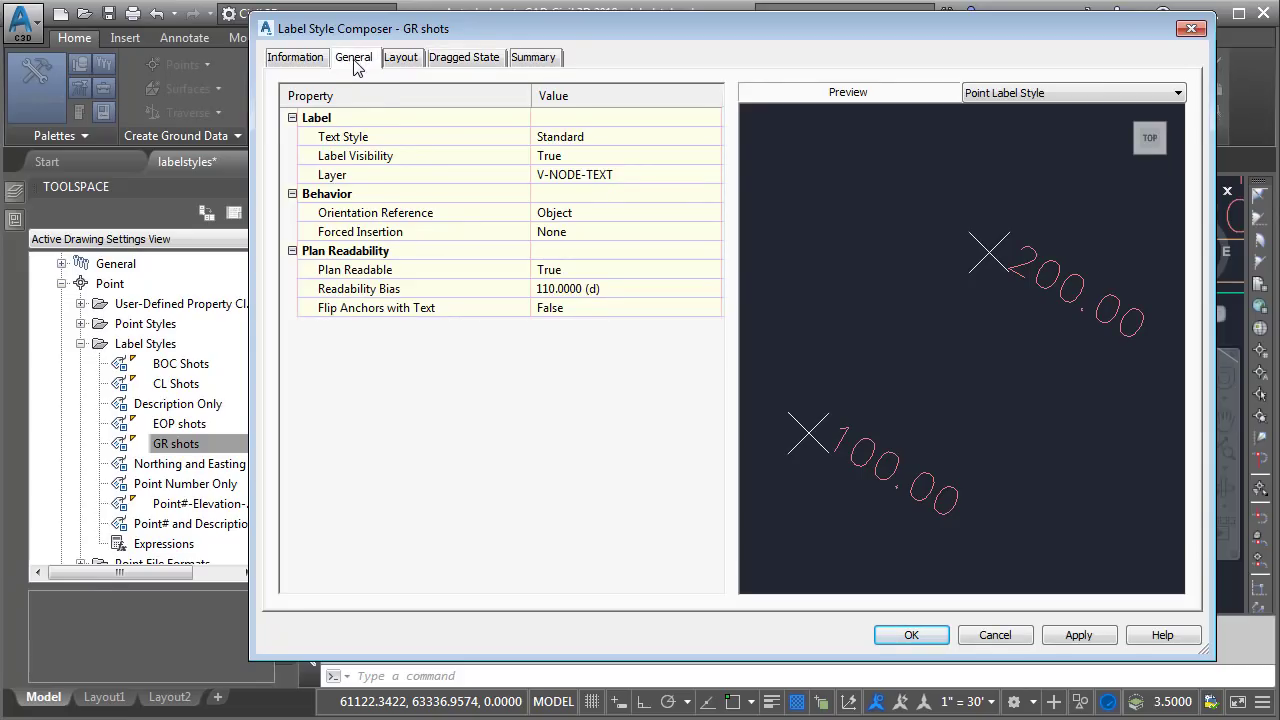
pyautogui.click(603, 145)
# Change the GR shots text style from Standard to C3D_Labels and close the Label Style Composer
pyautogui.click(712, 138)
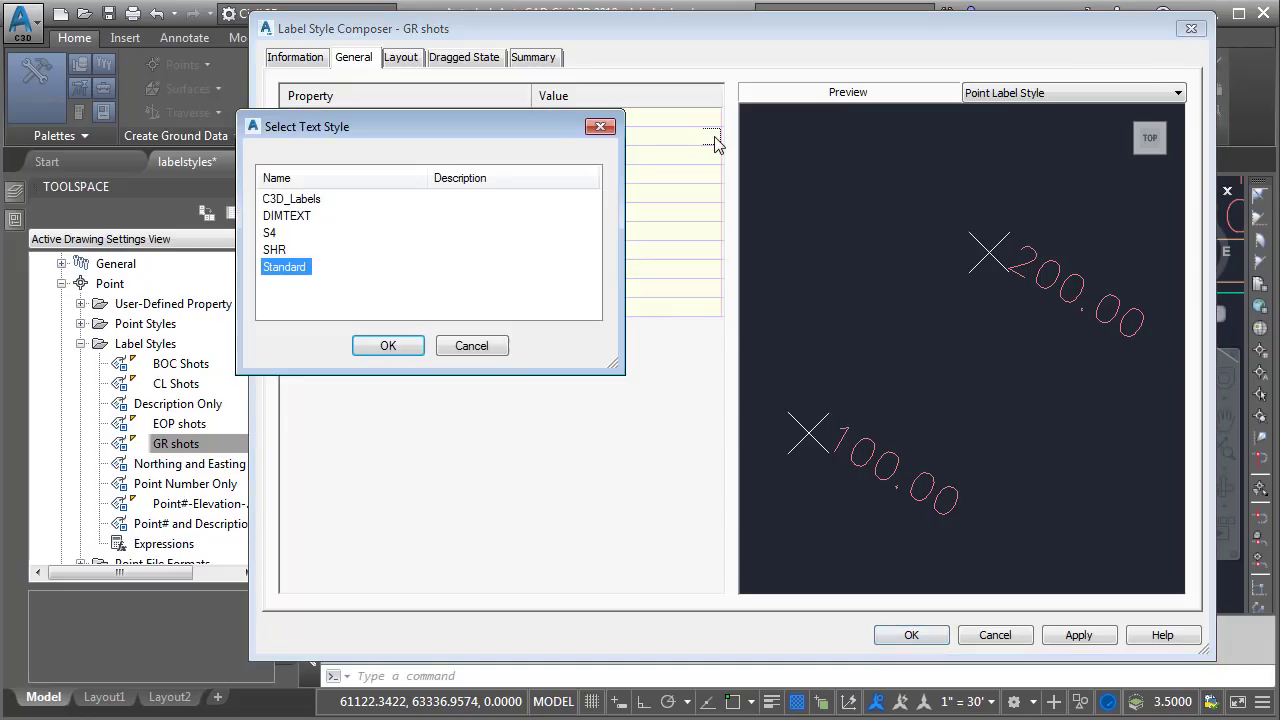
pyautogui.click(311, 204)
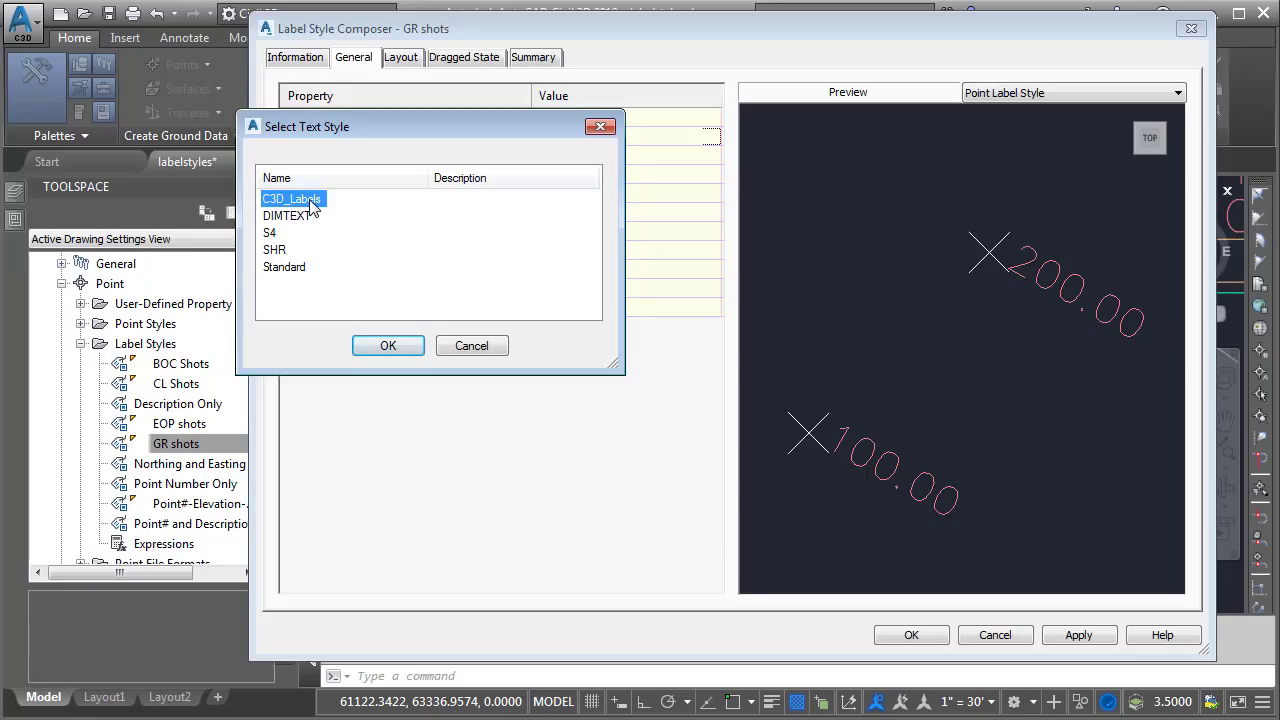
pyautogui.click(377, 346)
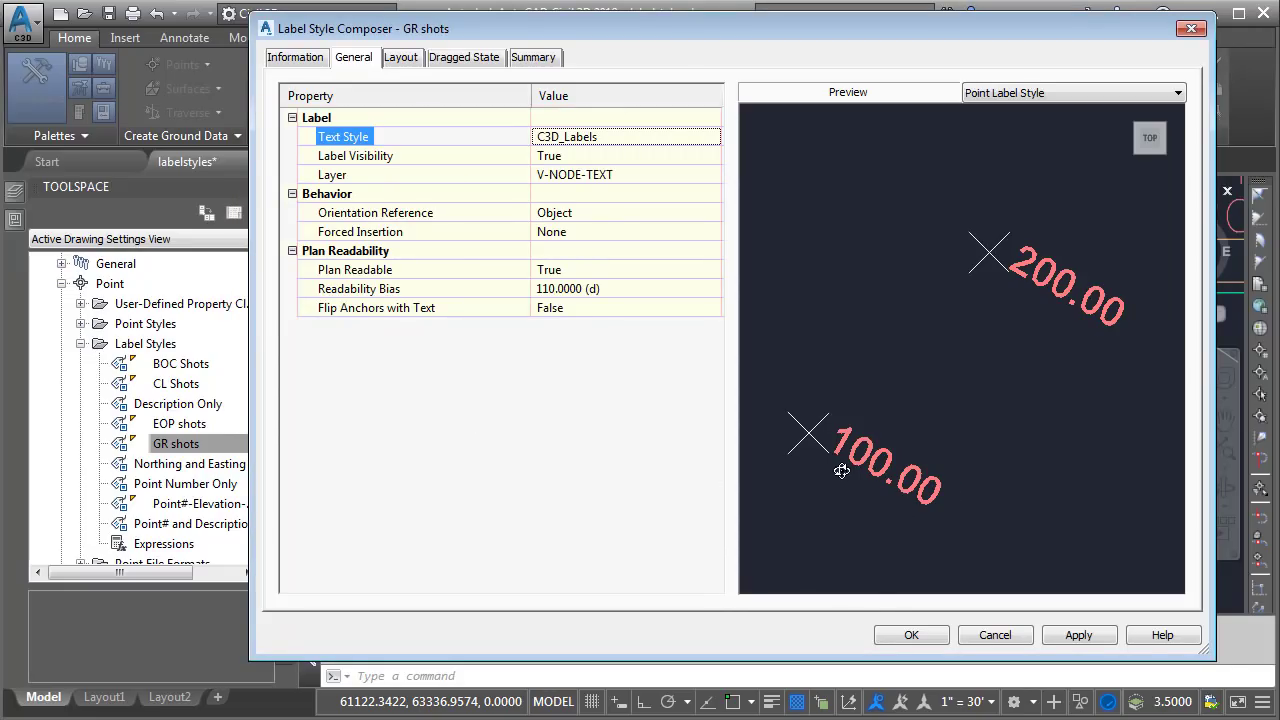
pyautogui.click(893, 636)
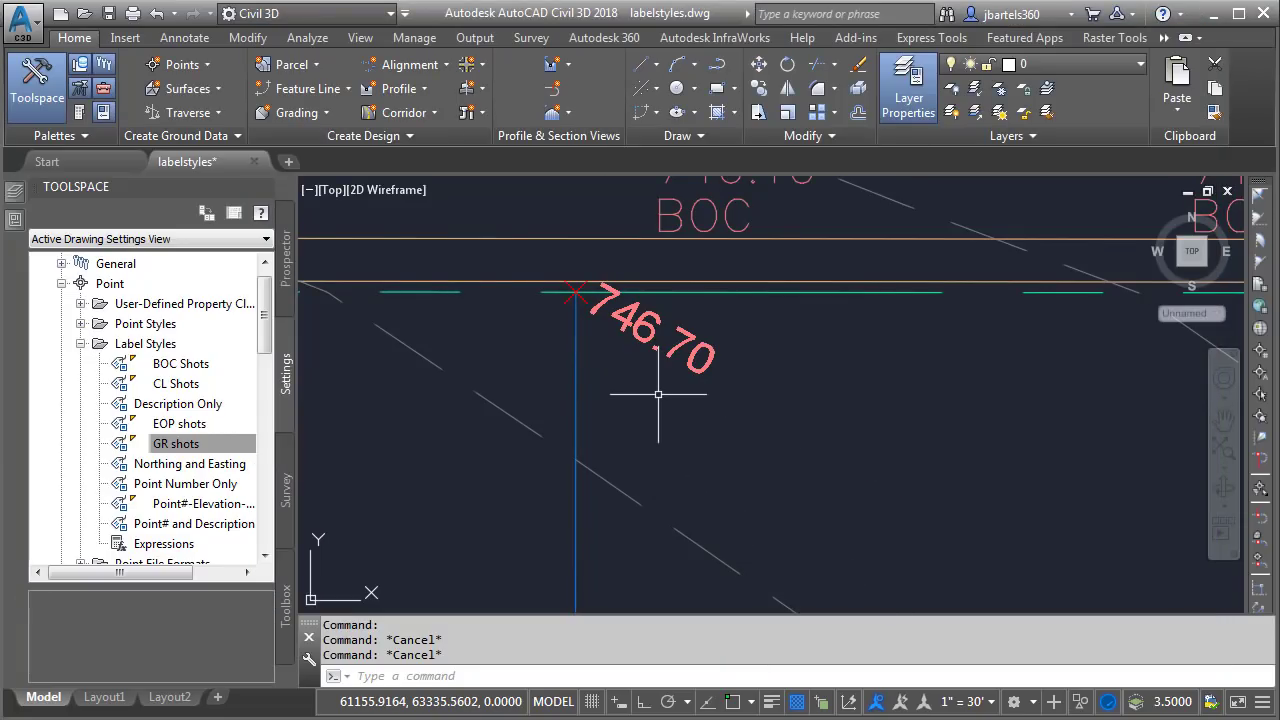
# Pan down to show the 745.83 EOP and 746.10 BOC labels above the 746.70 grade shot
pyautogui.moveTo(657, 377)
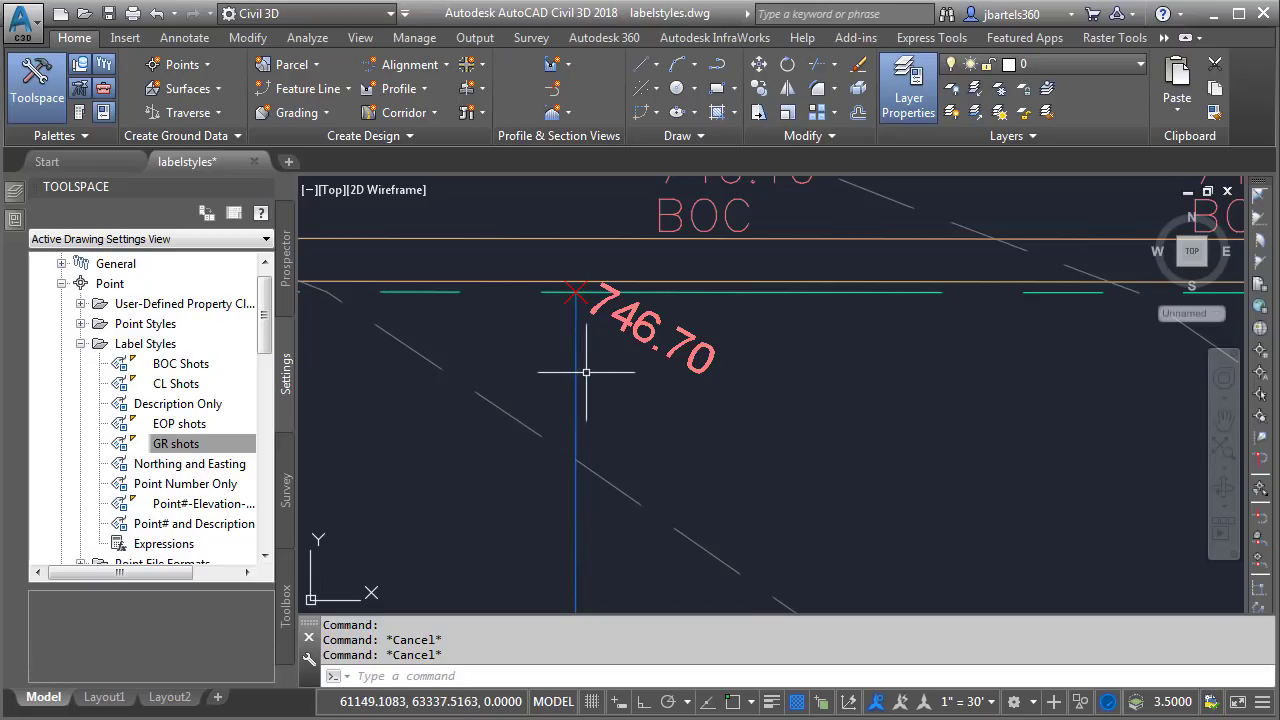
pyautogui.moveTo(607, 348); pyautogui.dragTo(607, 503, button='middle')
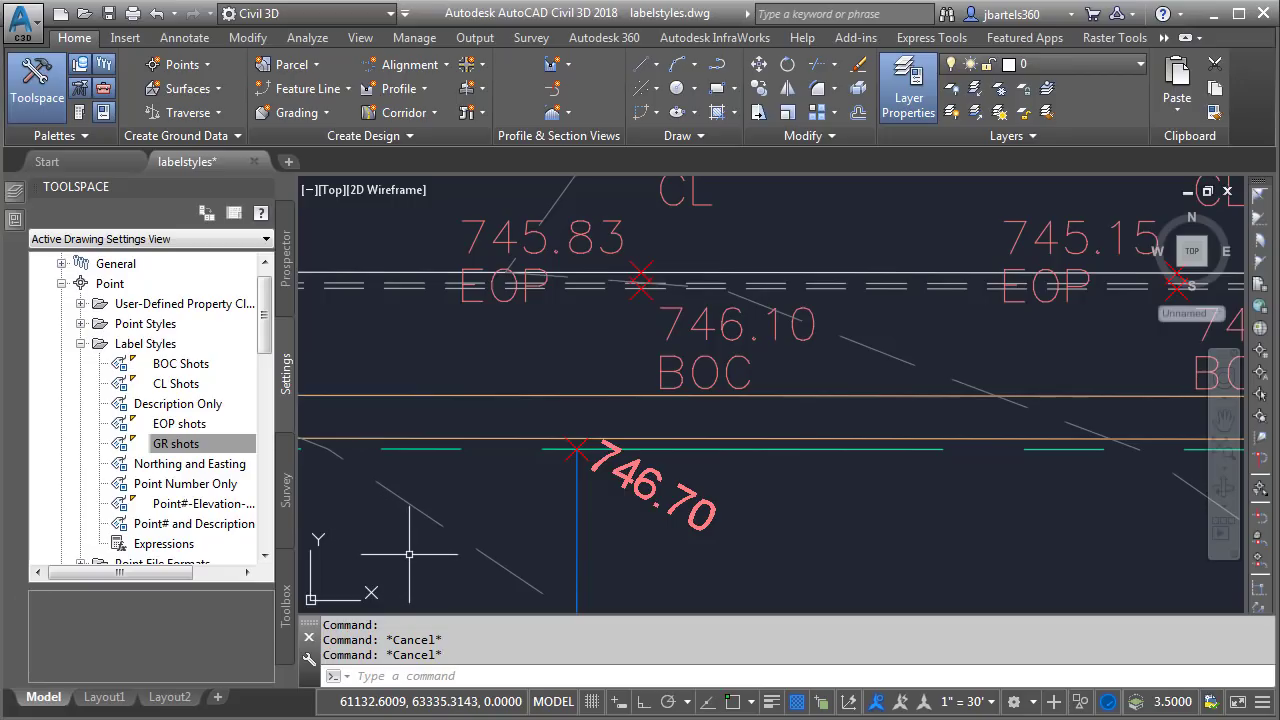
# Undo the last three Intellipan and Intellizoom view operations and zoom back in
pyautogui.click(176, 14)
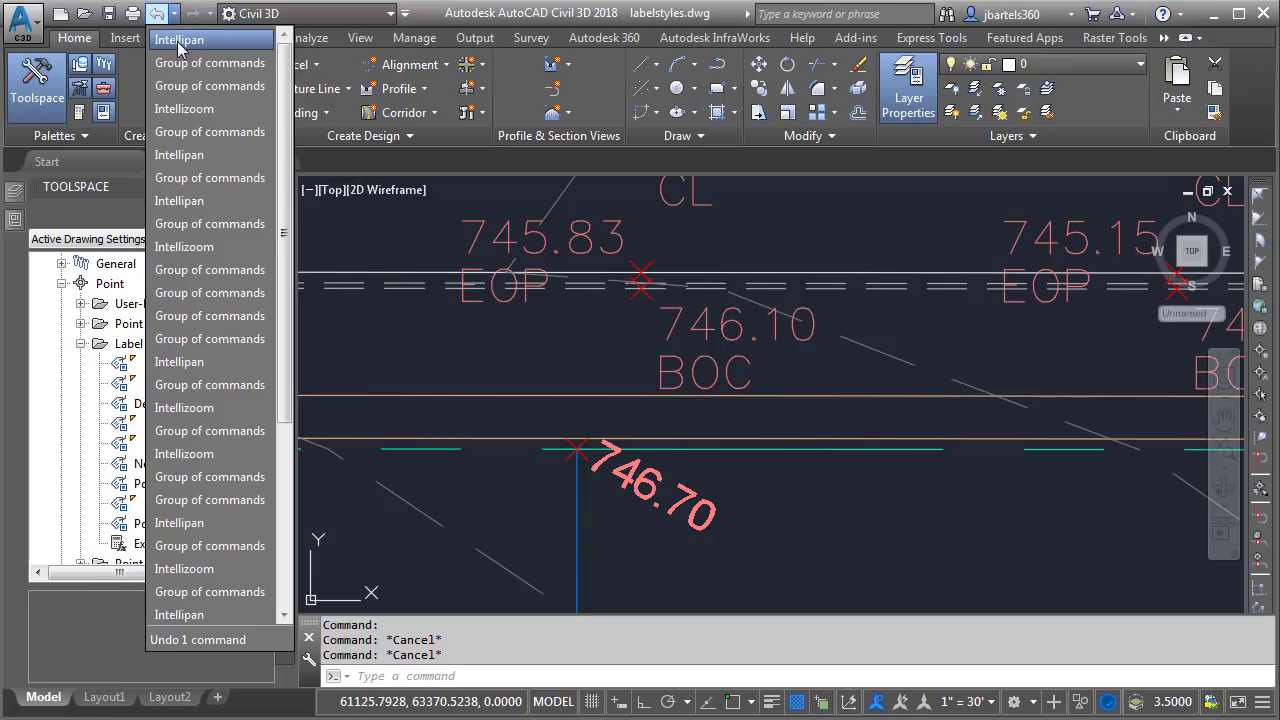
pyautogui.click(200, 86)
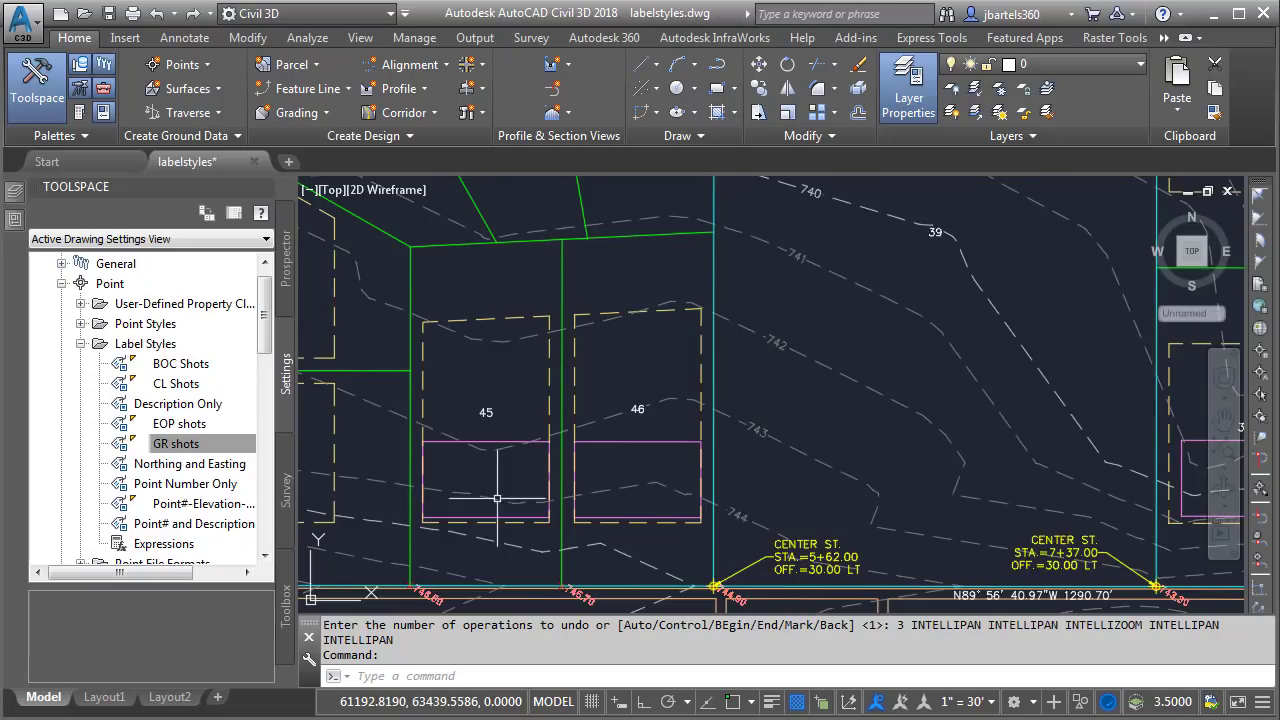
pyautogui.scroll(3, 433, 498)
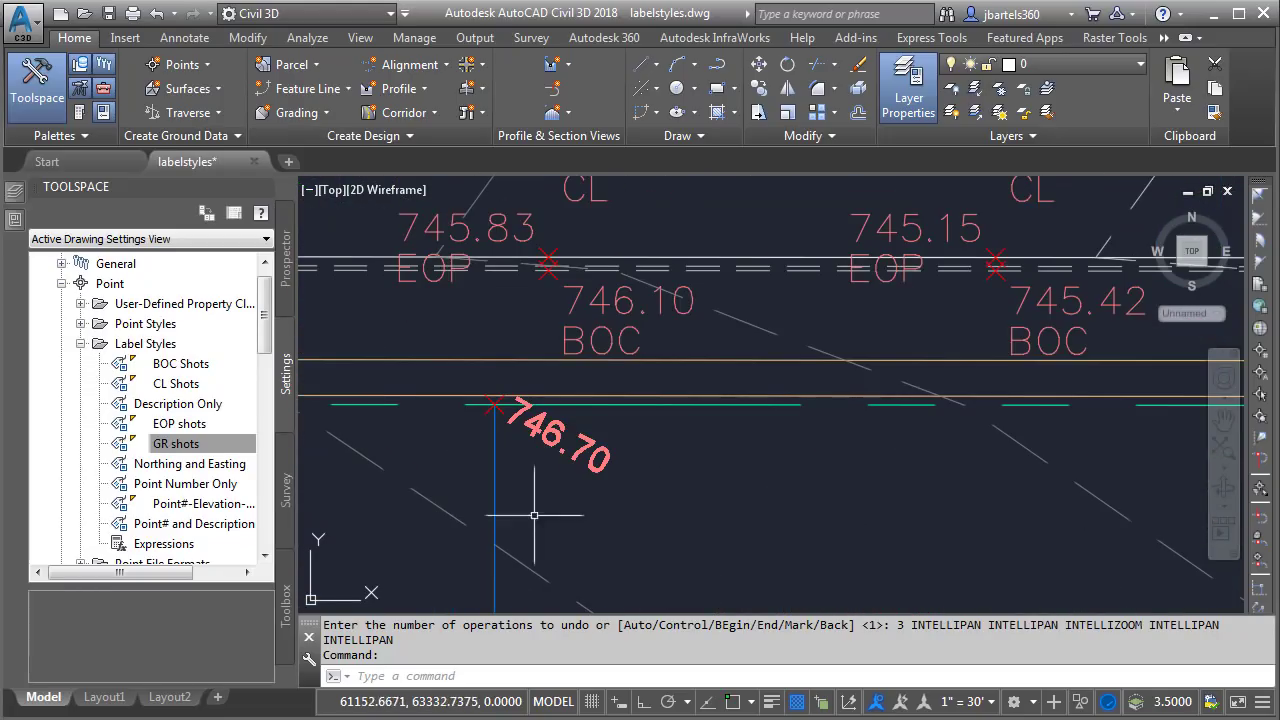
# Regenerate the drawing with RE so the point labels redraw
pyautogui.write('RE')
pyautogui.press('Return')
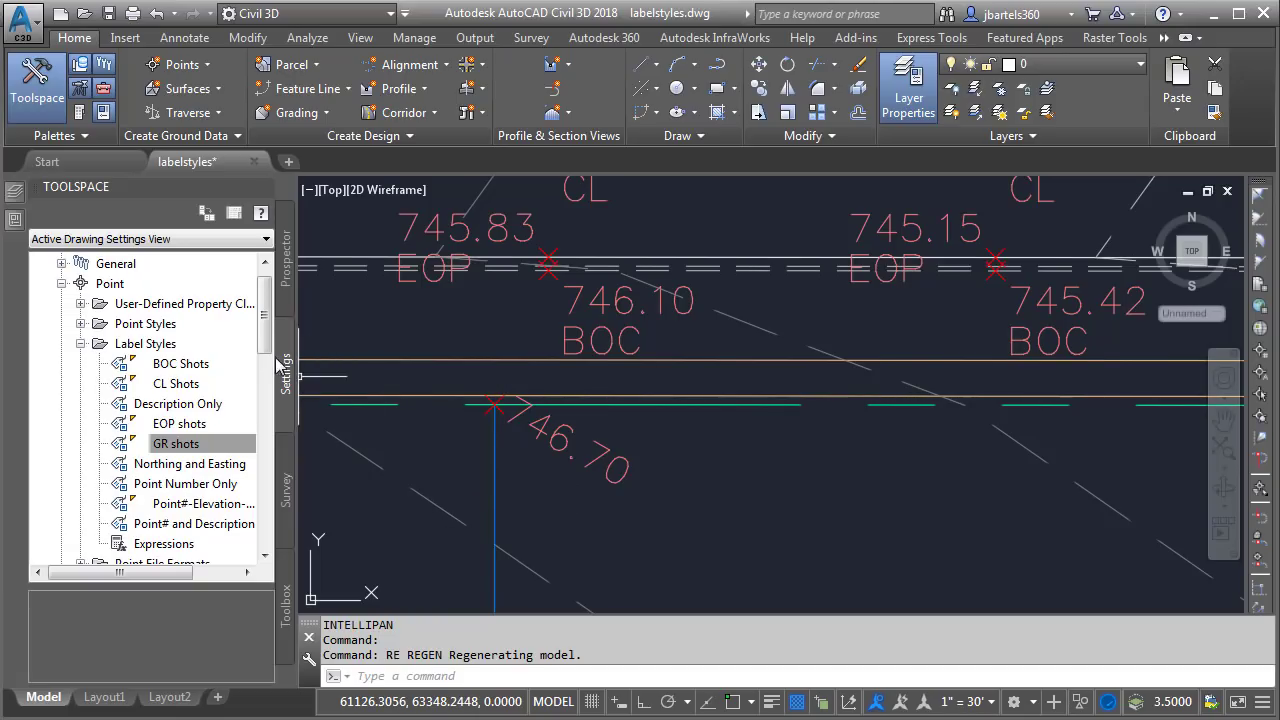
pyautogui.moveTo(268, 345); pyautogui.dragTo(272, 340)
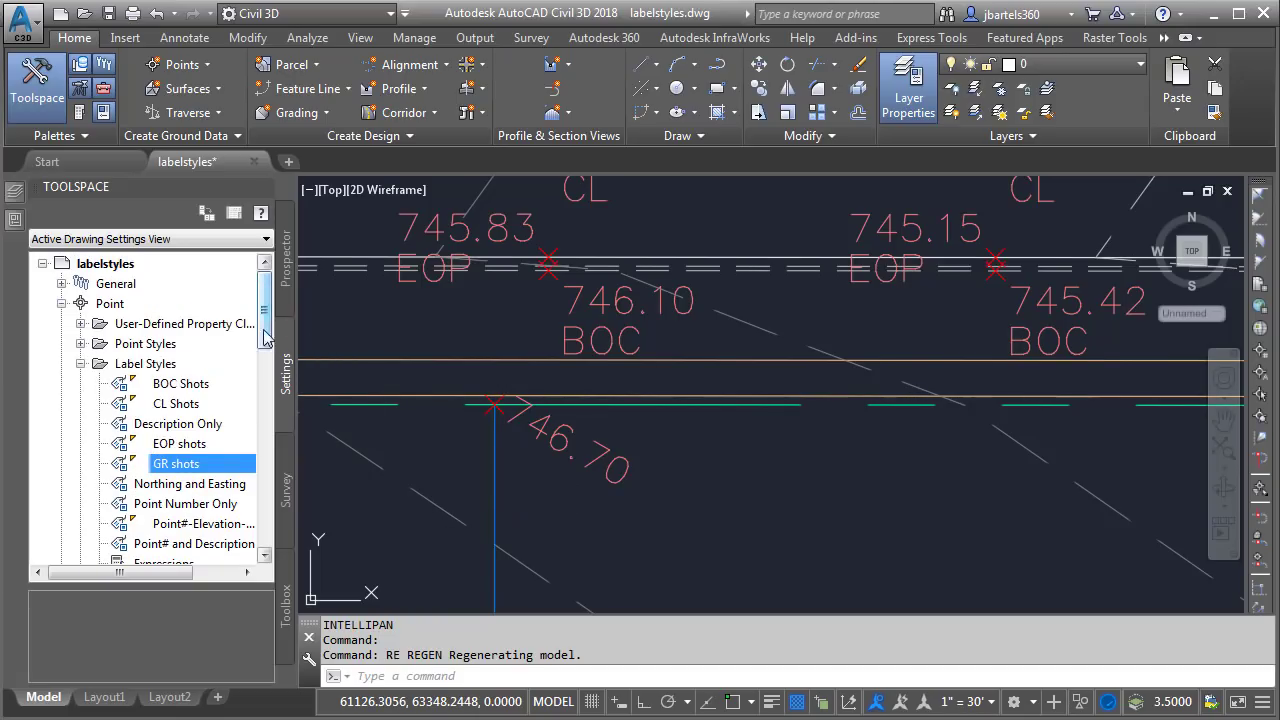
# Open the drawing's Label Style Defaults and expand the Label, Behavior and Plan Readability groups
pyautogui.rightClick(101, 268)
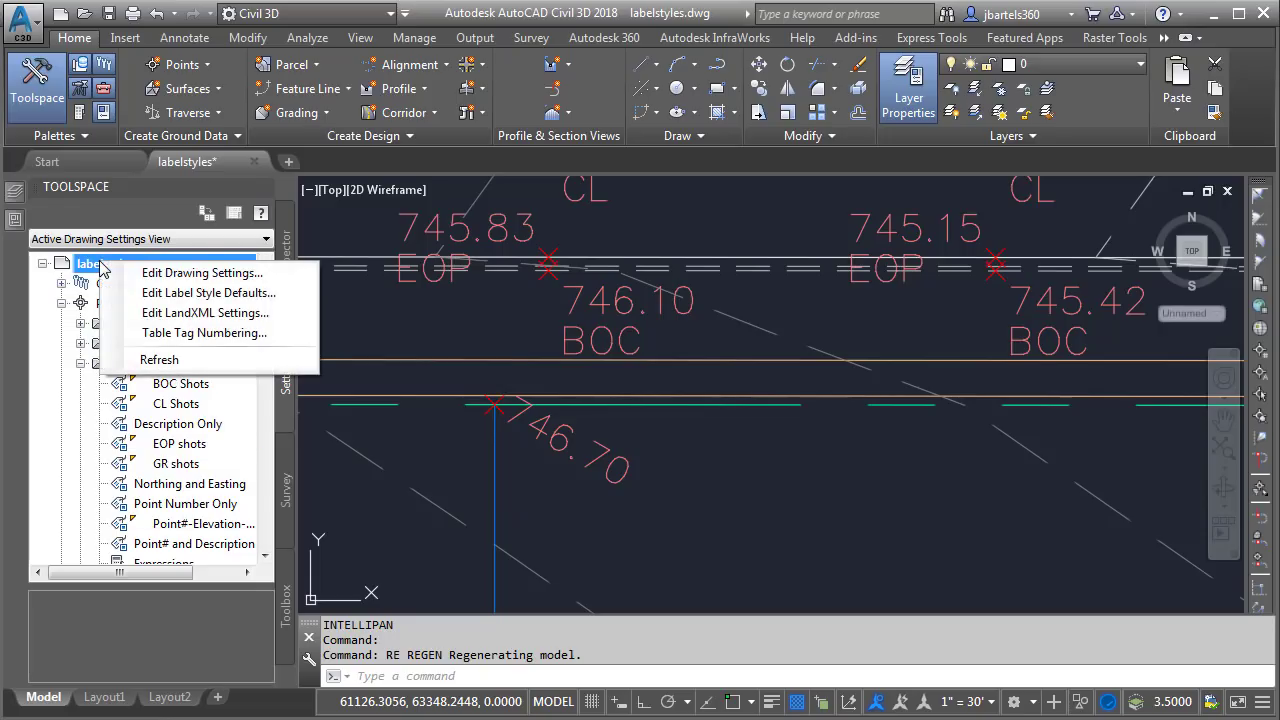
pyautogui.click(138, 293)
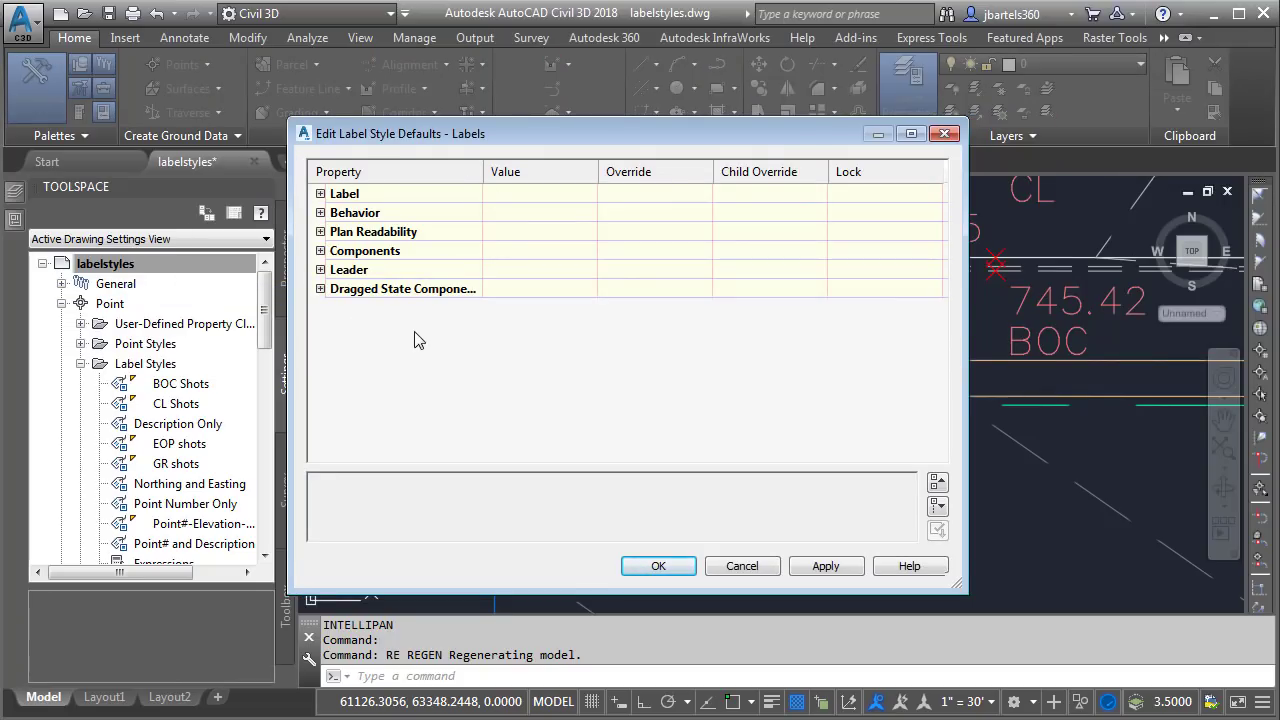
pyautogui.click(320, 194)
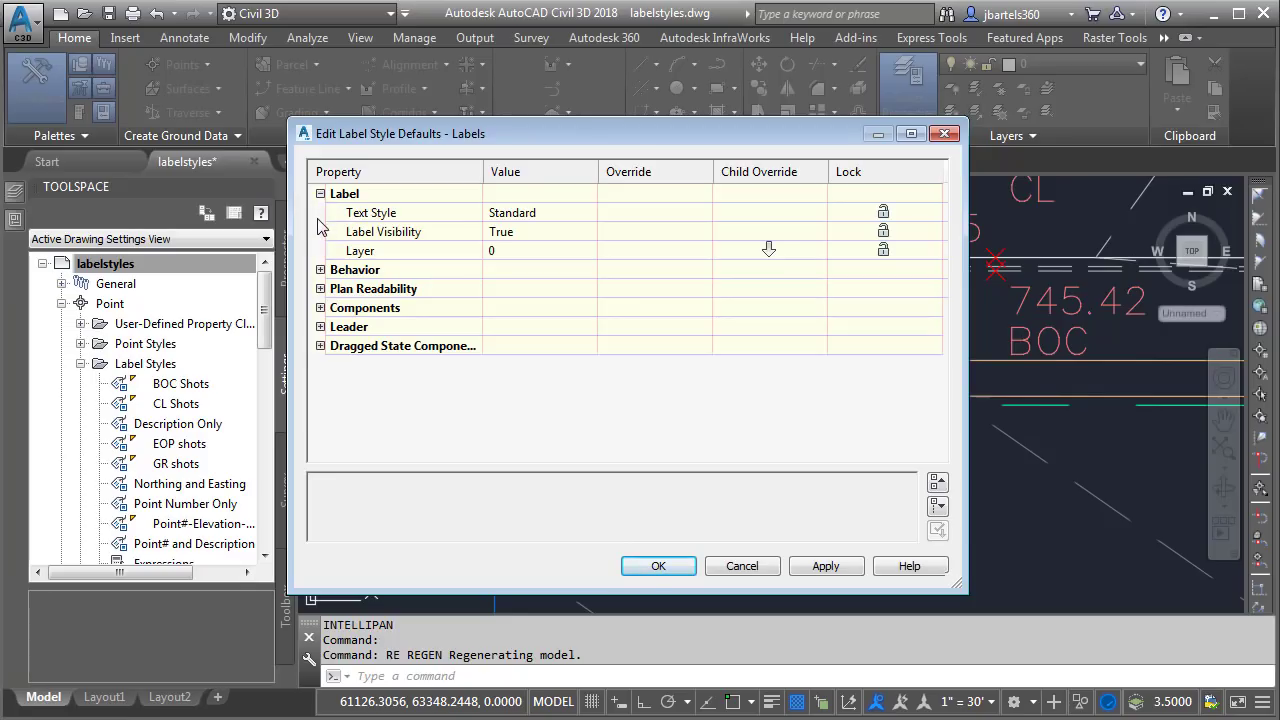
pyautogui.click(320, 270)
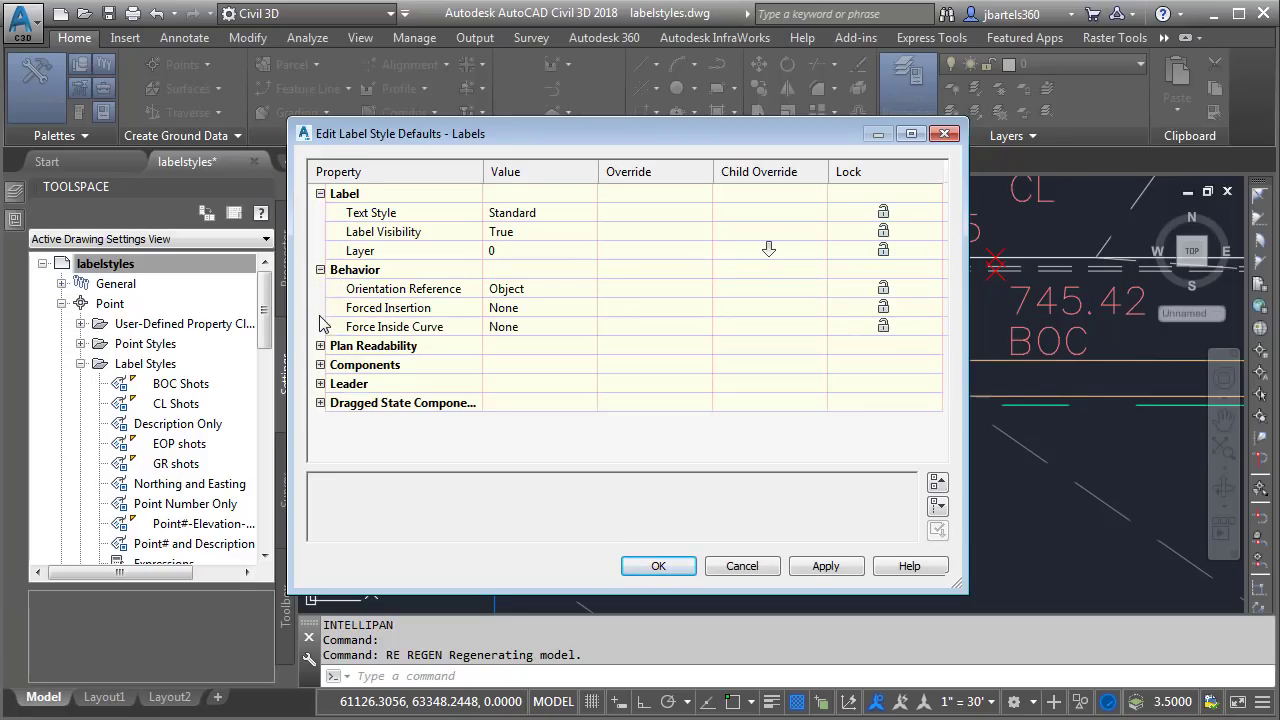
pyautogui.click(320, 346)
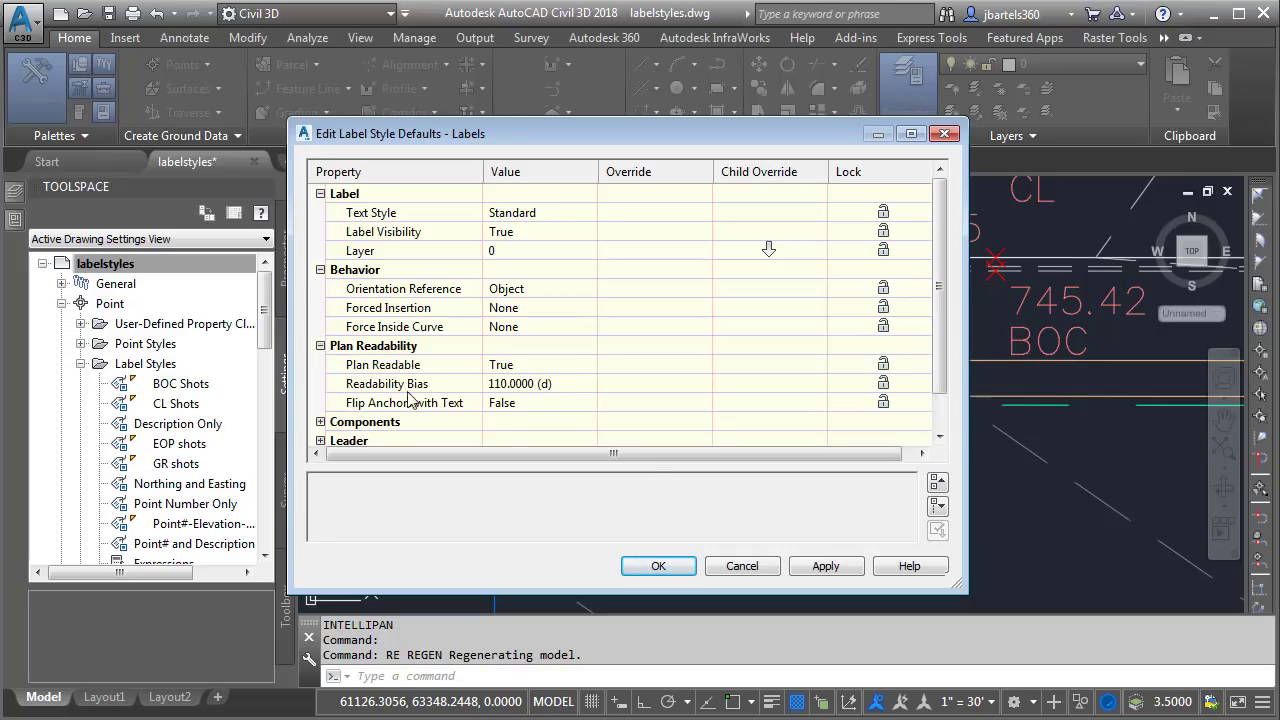
pyautogui.click(937, 510)
pyautogui.moveTo(940, 255); pyautogui.dragTo(942, 210)
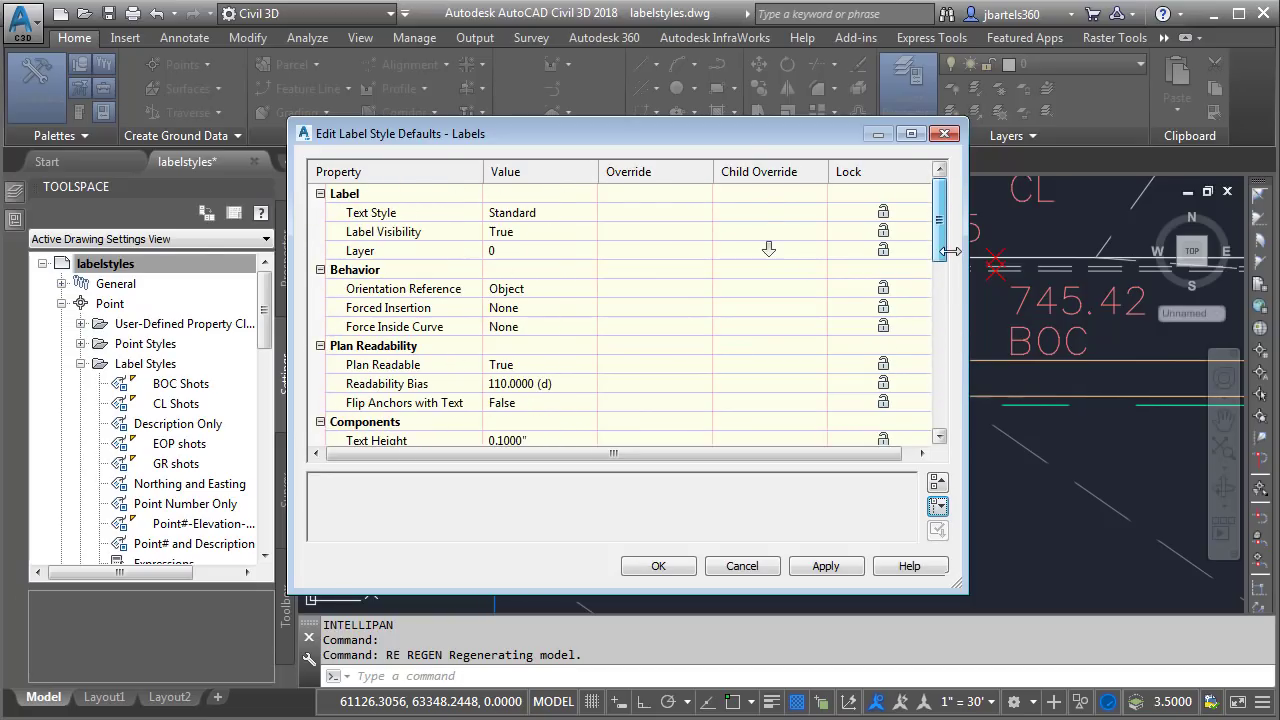
# Set the default Text Style to C3D_Labels and apply the label style defaults
pyautogui.click(545, 213)
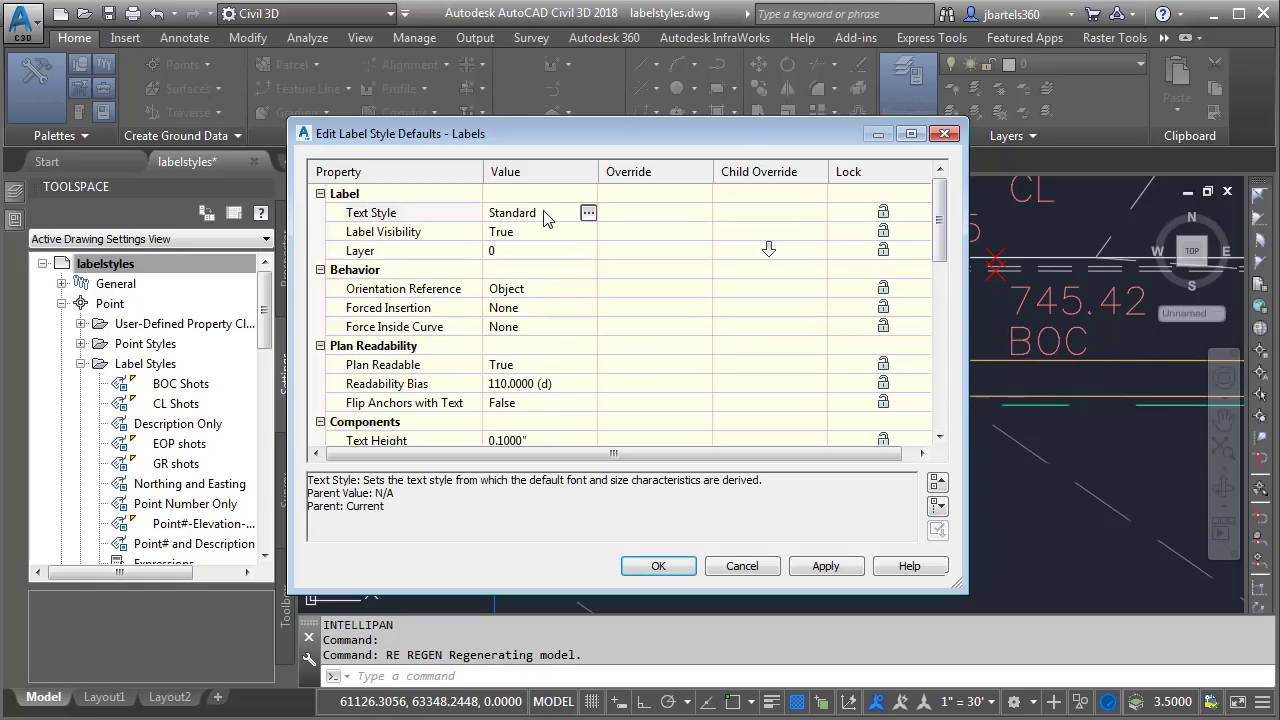
pyautogui.click(588, 213)
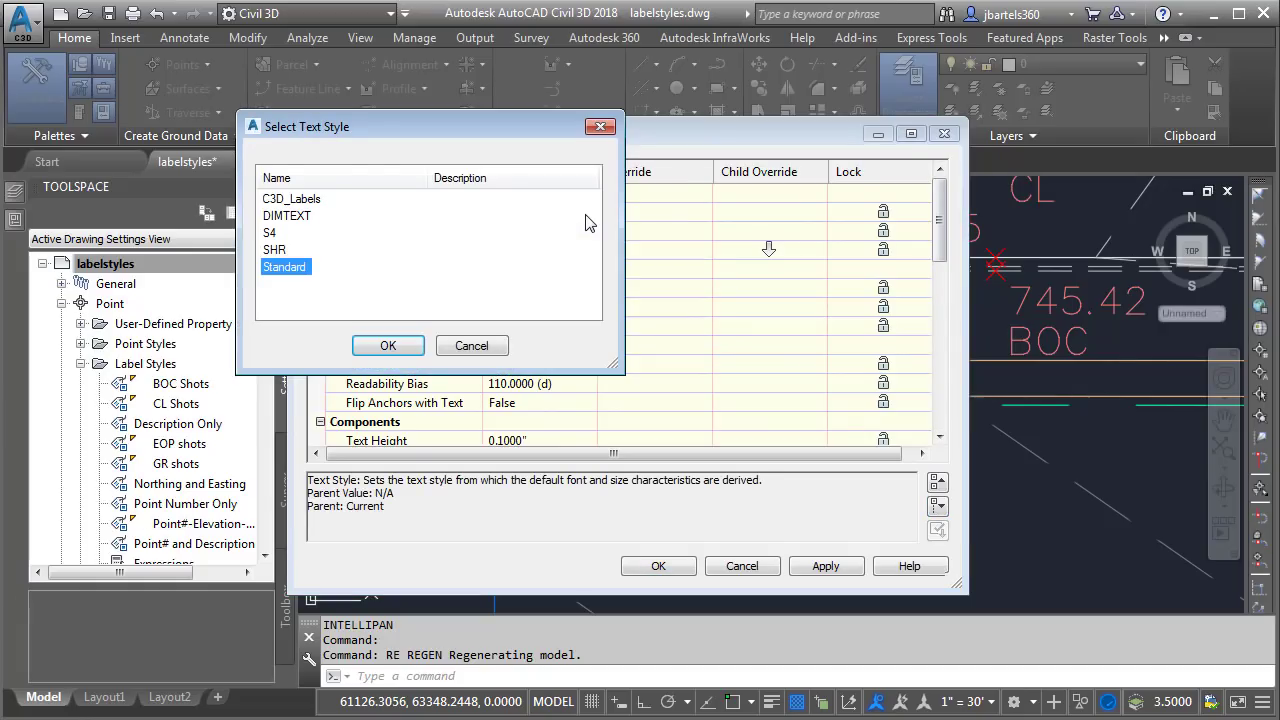
pyautogui.click(311, 202)
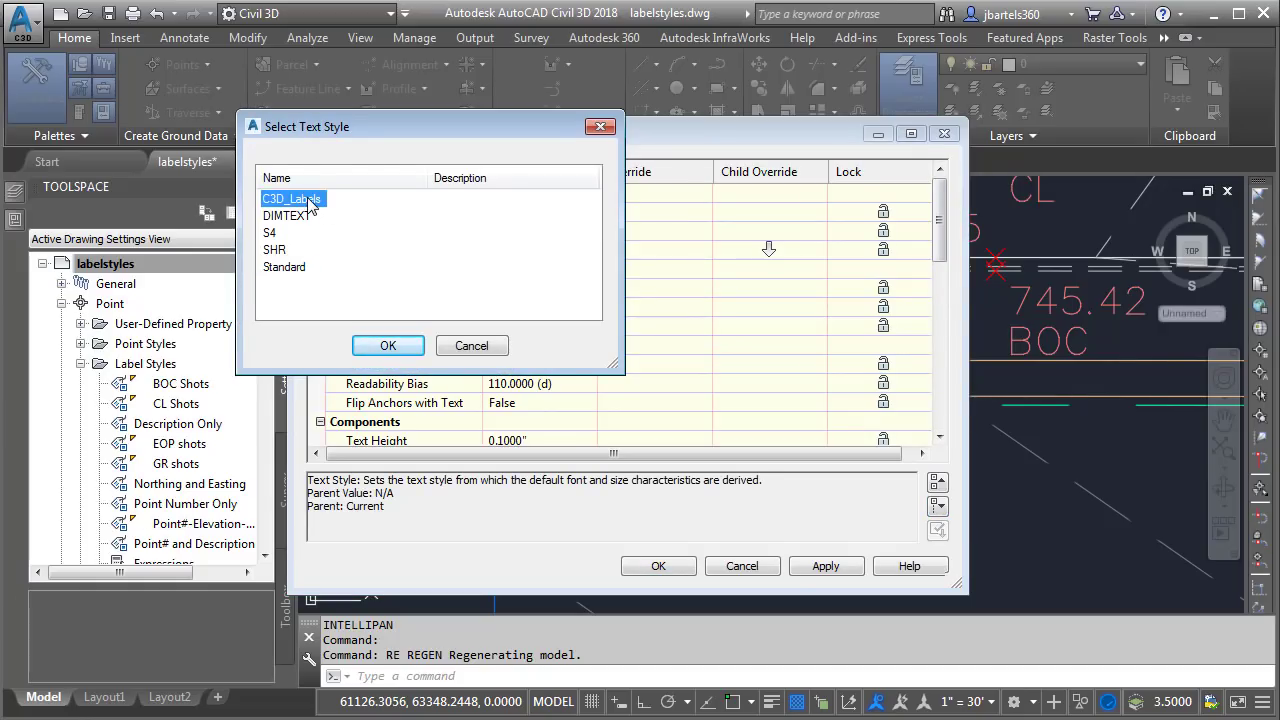
pyautogui.click(391, 346)
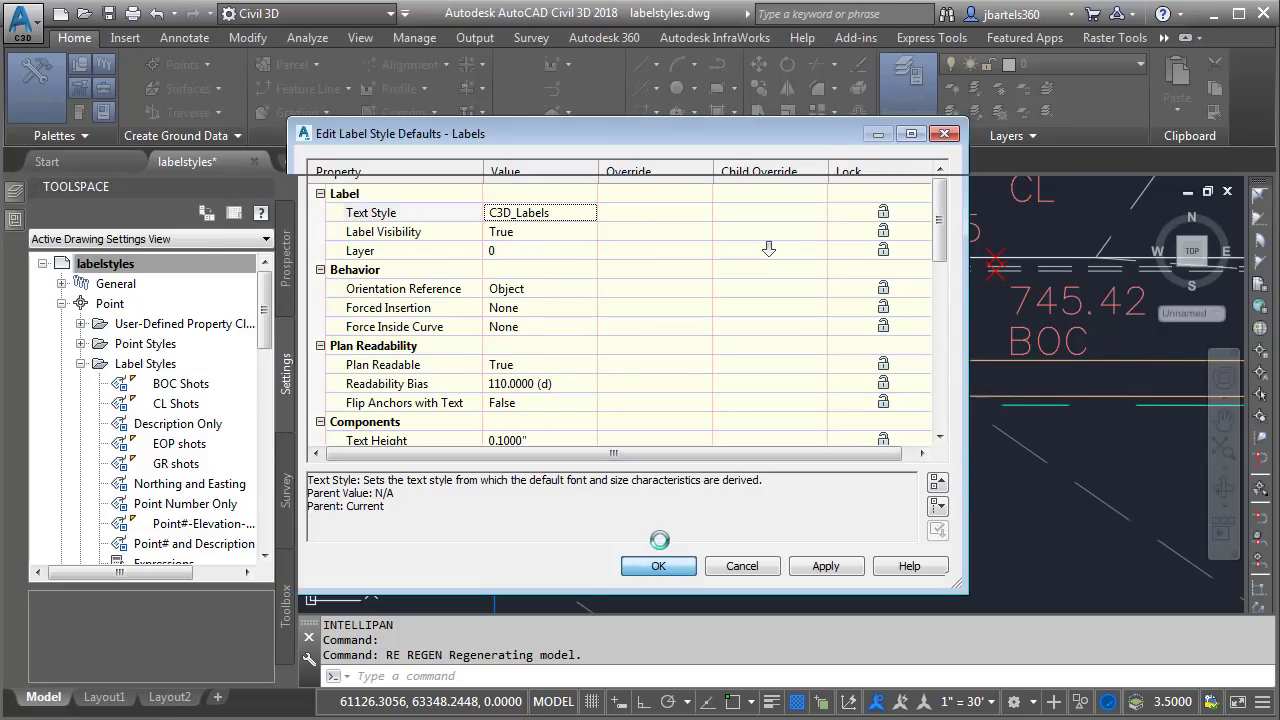
pyautogui.click(655, 566)
# Pan and zoom in on the EOP, BOC and 746.70 labels to compare their lettering
pyautogui.moveTo(1150, 183)
pyautogui.mouseDown(button='middle')
pyautogui.moveTo(799, 212)
pyautogui.moveTo(509, 536)
pyautogui.moveTo(662, 400)
pyautogui.moveTo(905, 232)
pyautogui.moveTo(840, 238)
pyautogui.moveTo(745, 367)
pyautogui.moveTo(775, 351)
pyautogui.mouseUp(button='middle')
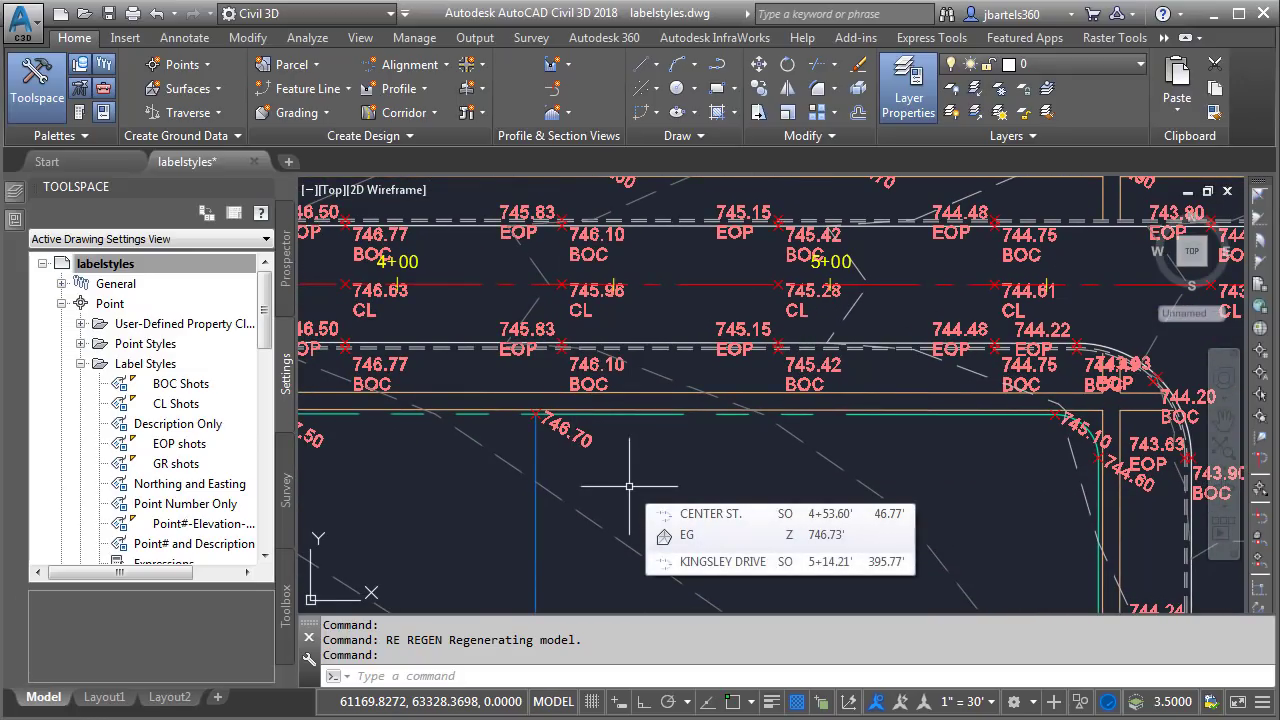
pyautogui.scroll(2, 574, 473)
pyautogui.scroll(2, 572, 474)
pyautogui.moveTo(571, 463); pyautogui.dragTo(726, 520, button='middle')
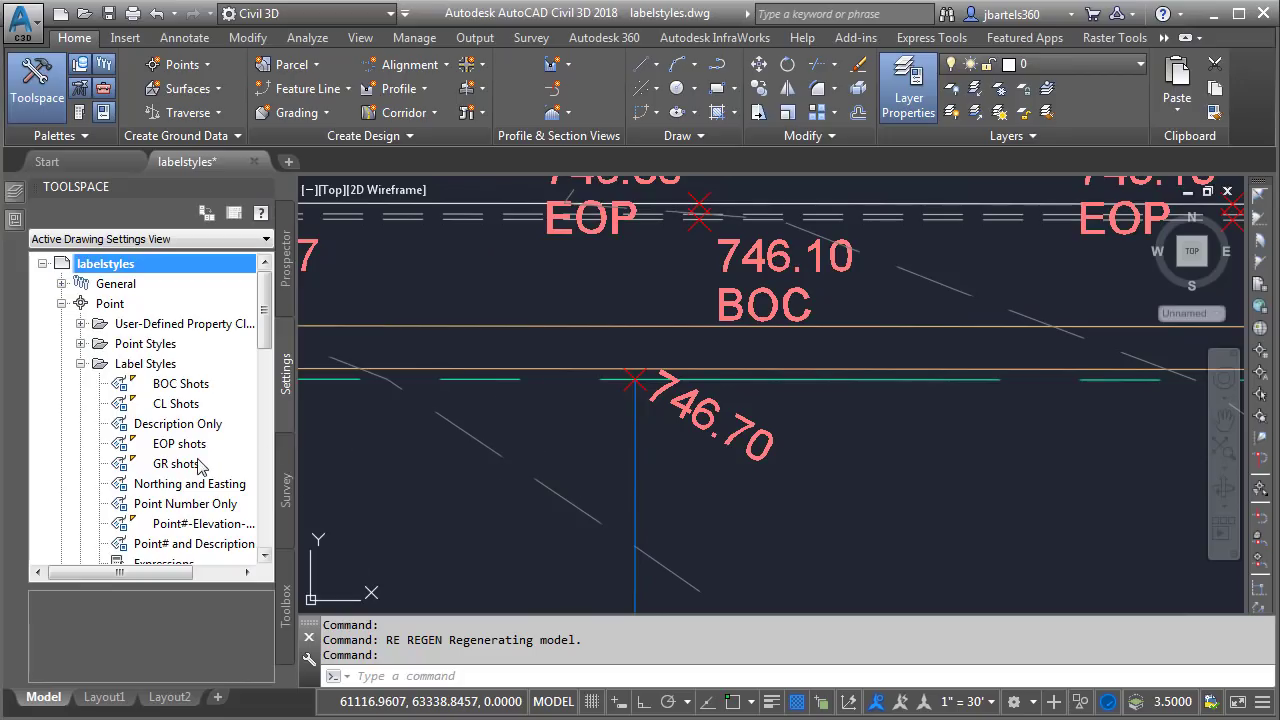
# Edit GR shots and change its text style from C3D_Labels back to Standard
pyautogui.rightClick(163, 472)
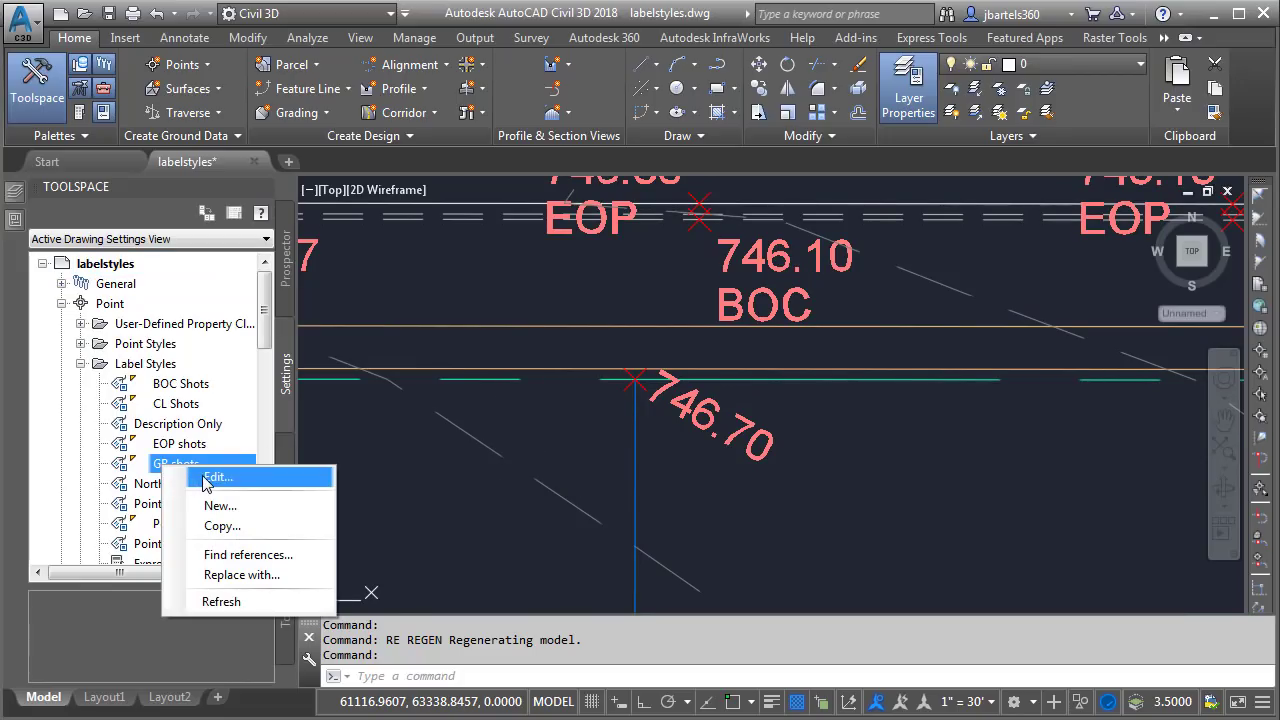
pyautogui.click(208, 479)
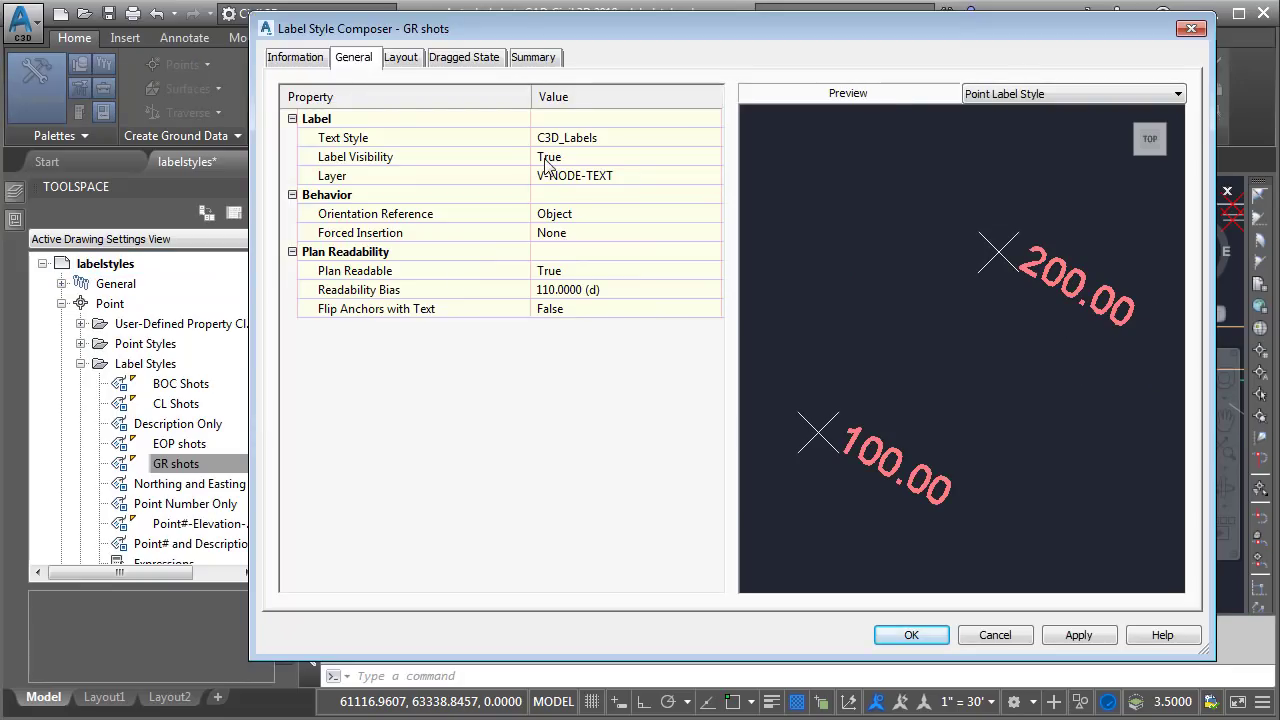
pyautogui.click(612, 144)
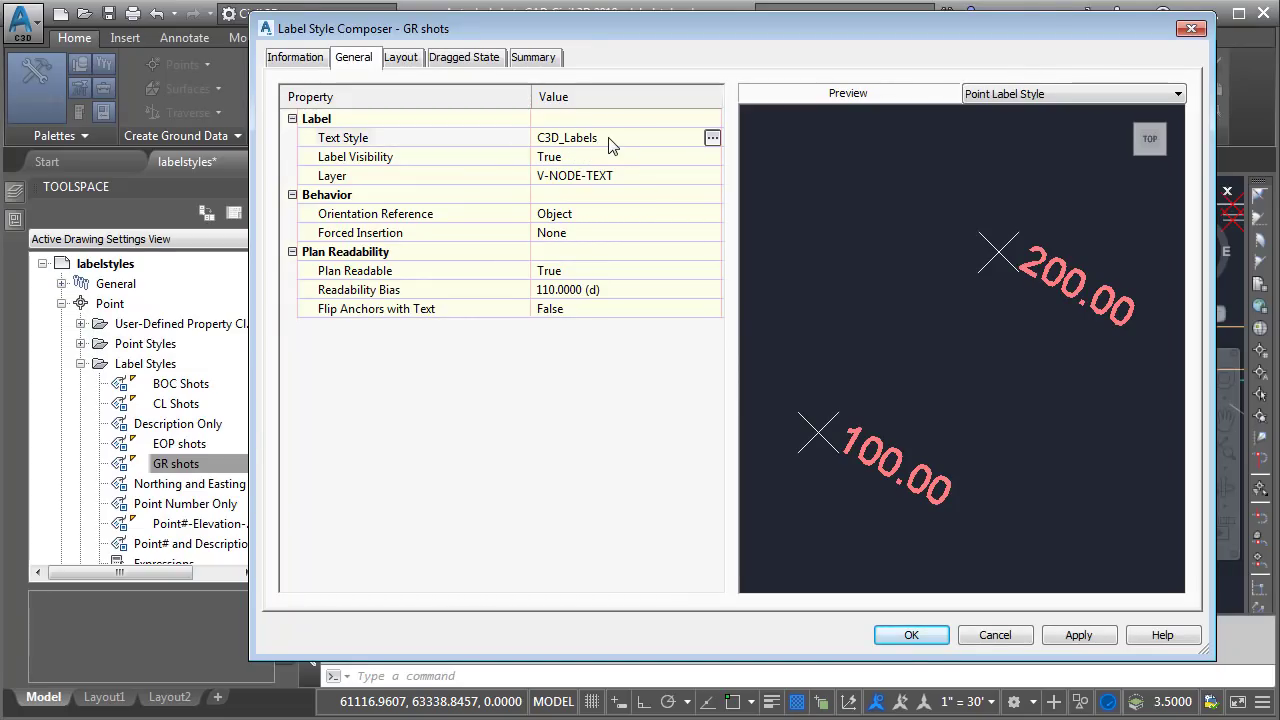
pyautogui.click(711, 139)
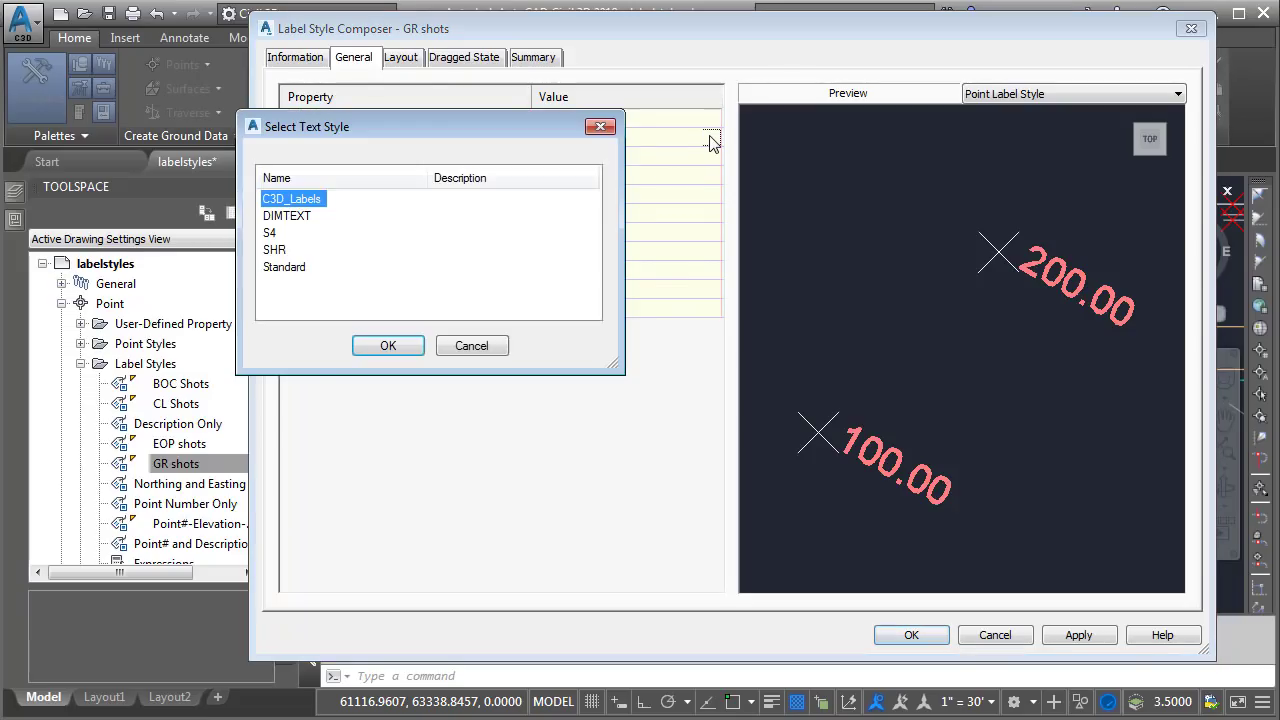
pyautogui.click(288, 268)
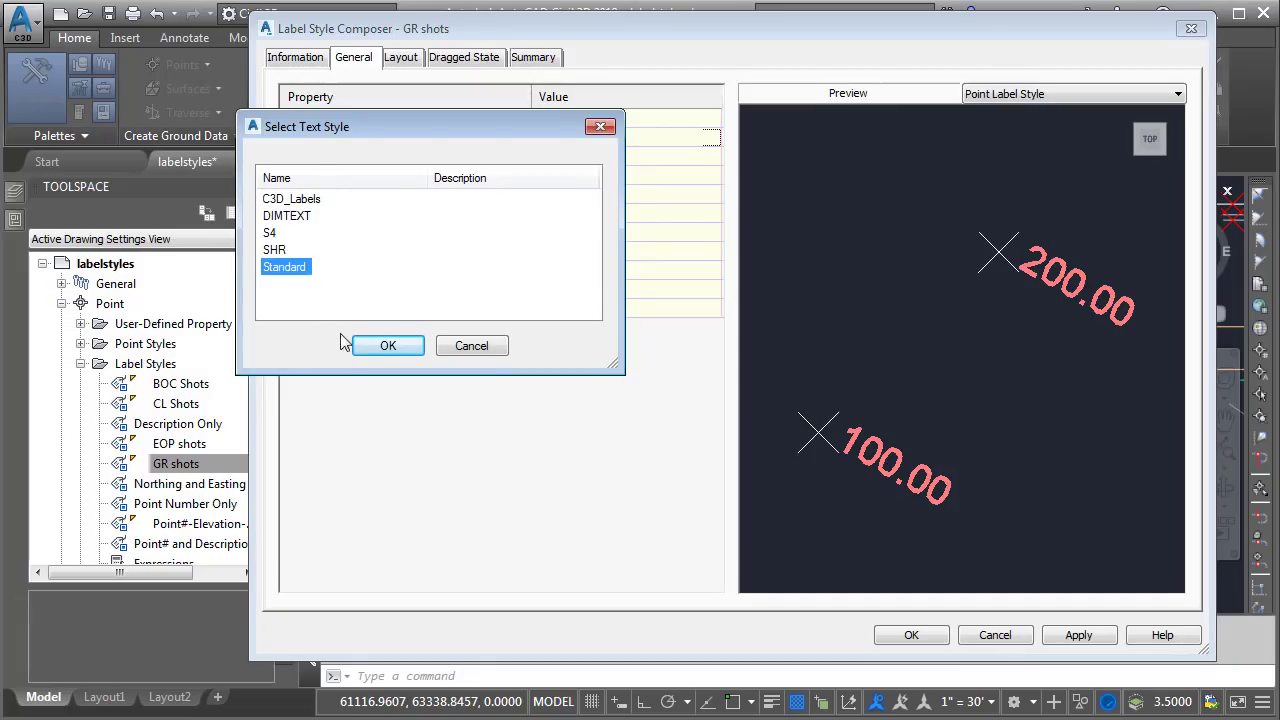
pyautogui.click(385, 346)
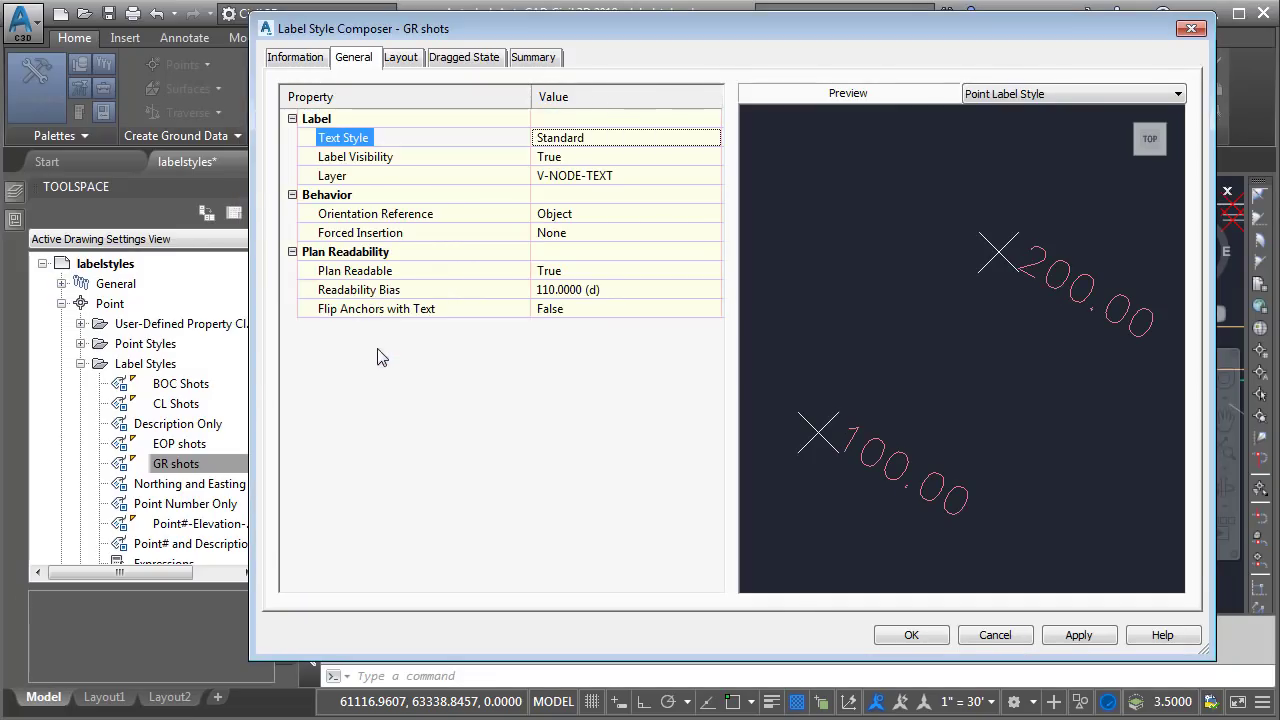
pyautogui.click(895, 636)
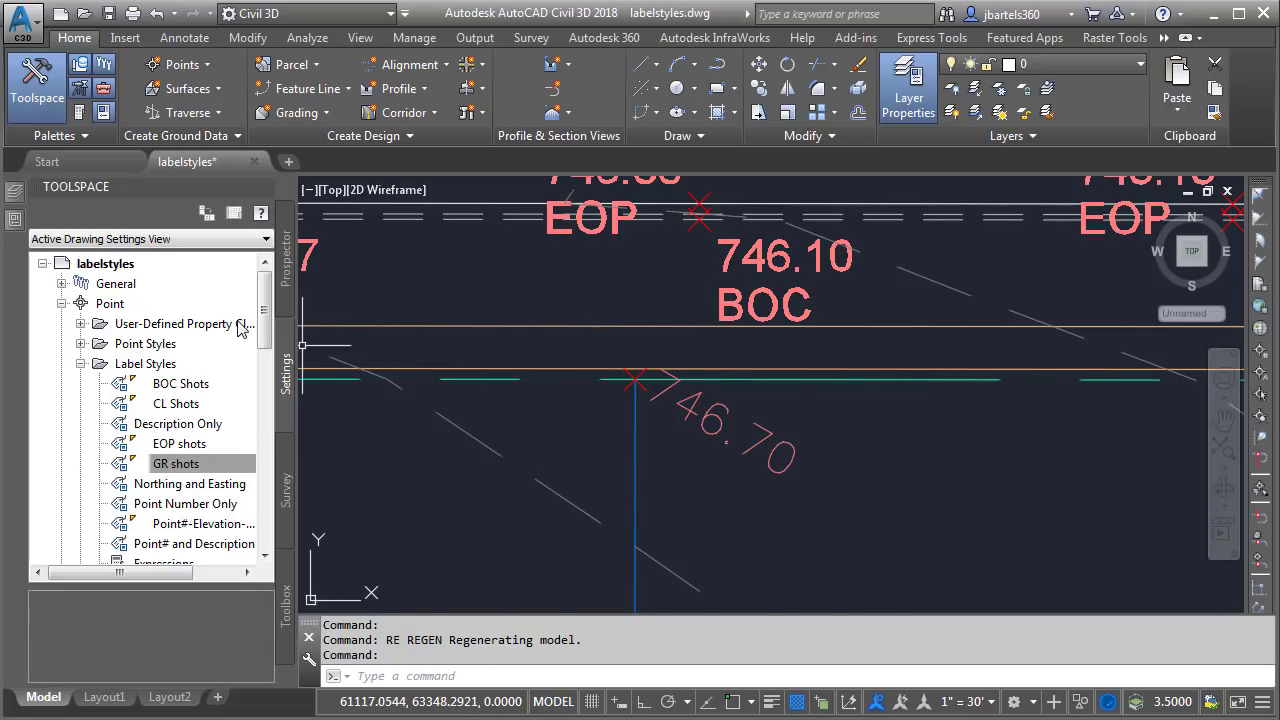
# In the drawing's Label Style Defaults, turn off the Text Style child override so C3D_Labels applies everywhere
pyautogui.rightClick(100, 265)
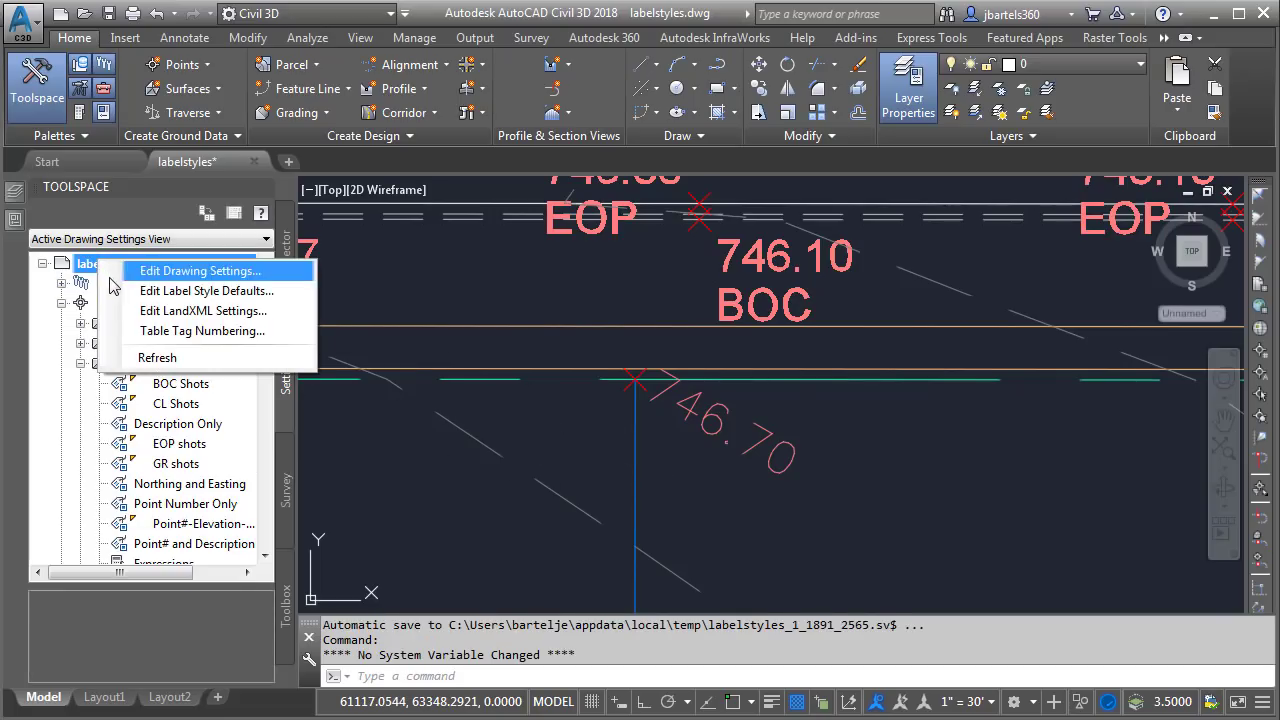
pyautogui.click(128, 291)
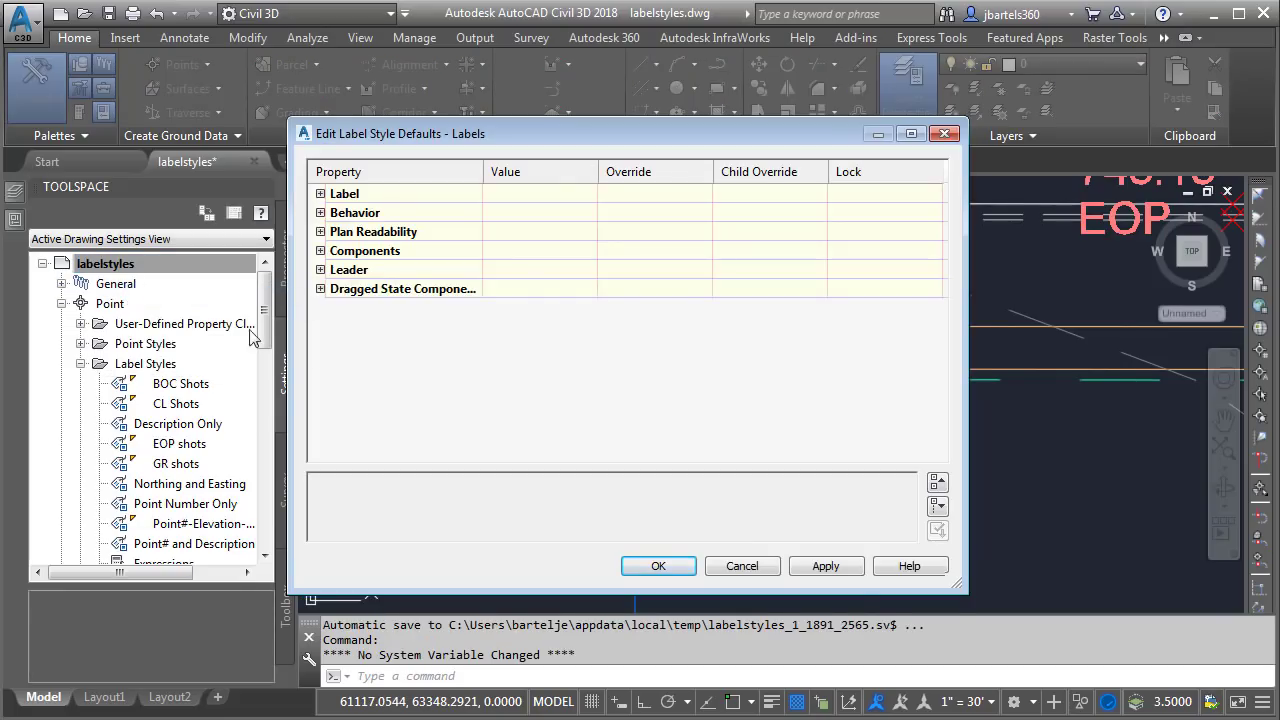
pyautogui.click(937, 507)
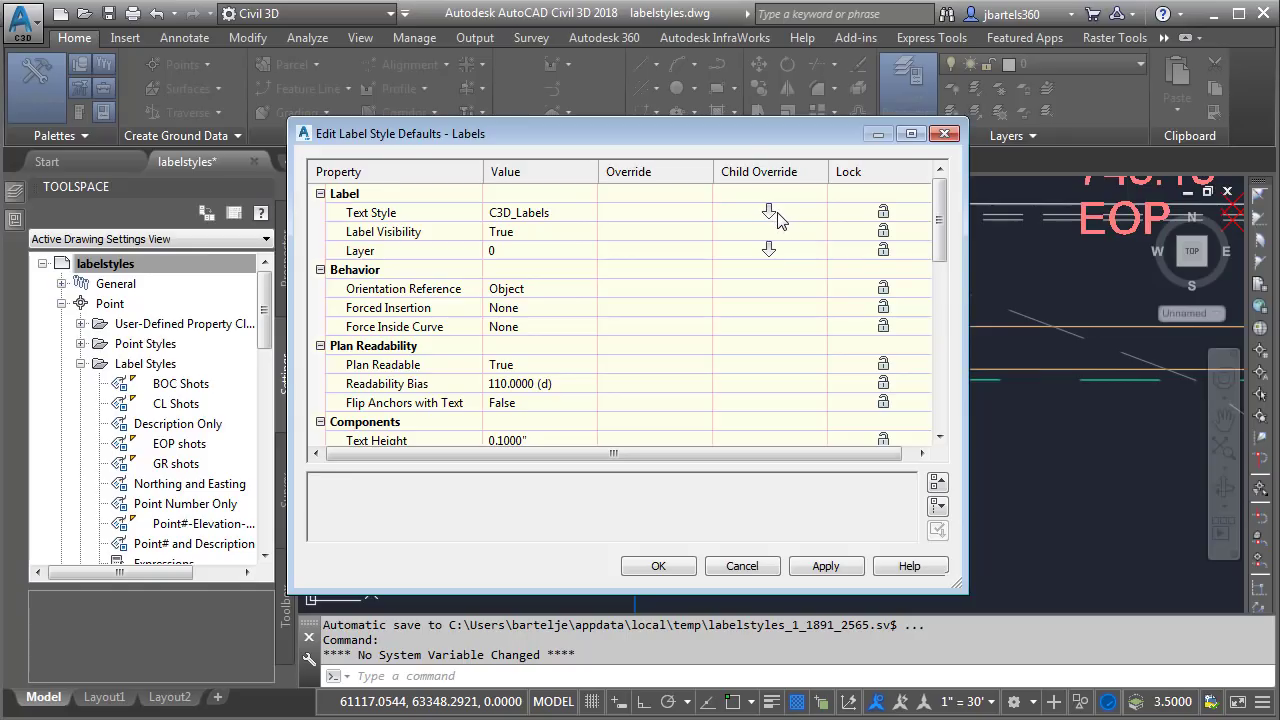
pyautogui.moveTo(768, 137)
pyautogui.mouseDown()
pyautogui.moveTo(766, 549)
pyautogui.moveTo(766, 297)
pyautogui.moveTo(750, 172)
pyautogui.mouseUp()
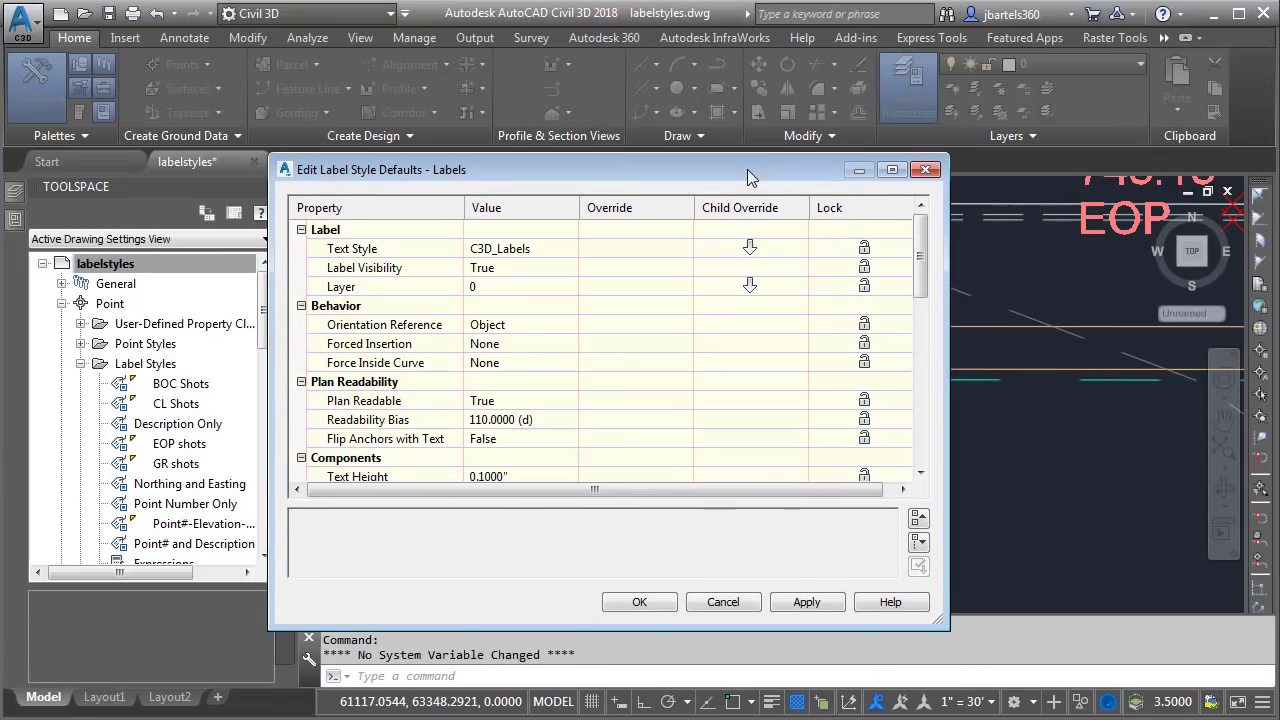
pyautogui.click(751, 249)
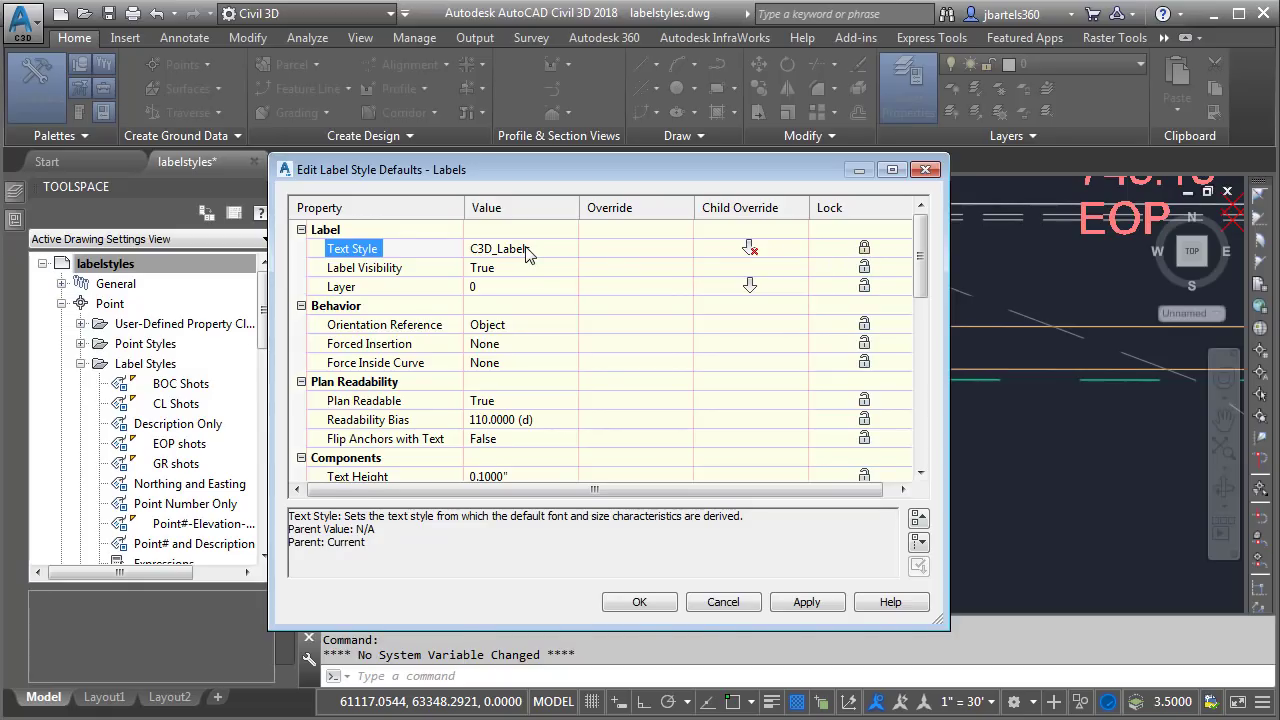
pyautogui.click(618, 604)
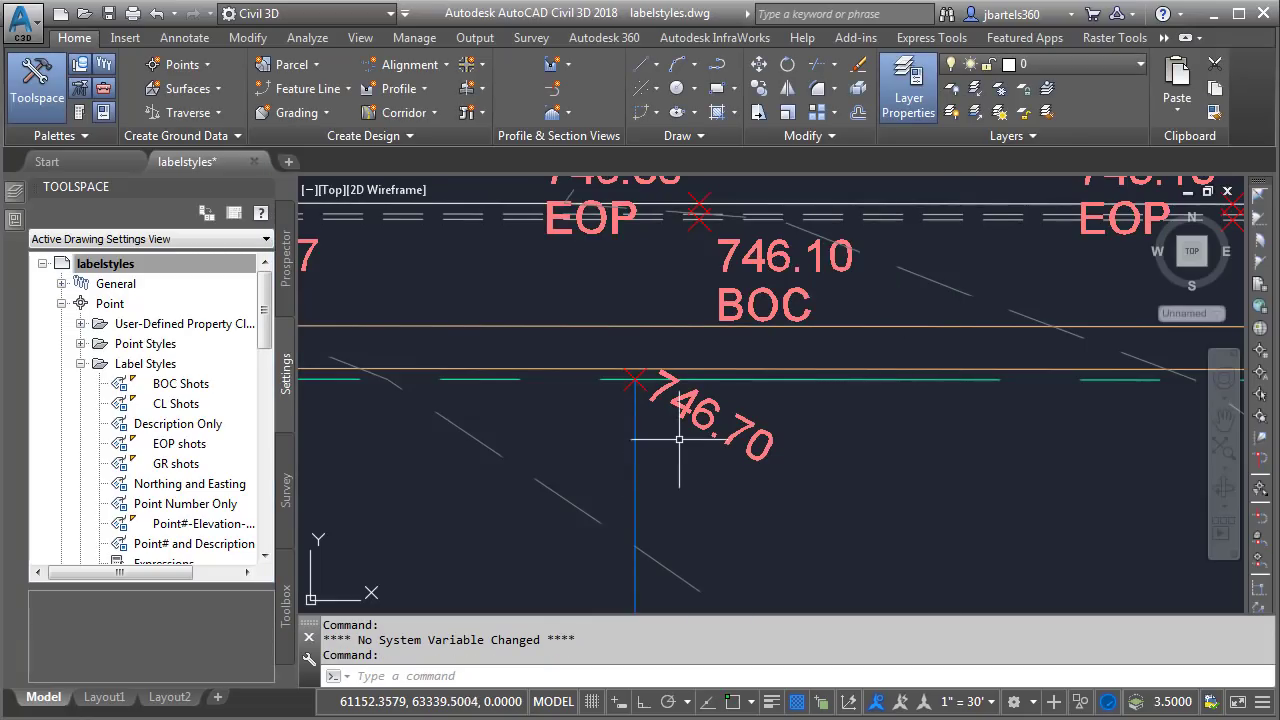
# Confirm the GR shots label style's Text Style is greyed out and locked to C3D_Labels
pyautogui.rightClick(183, 474)
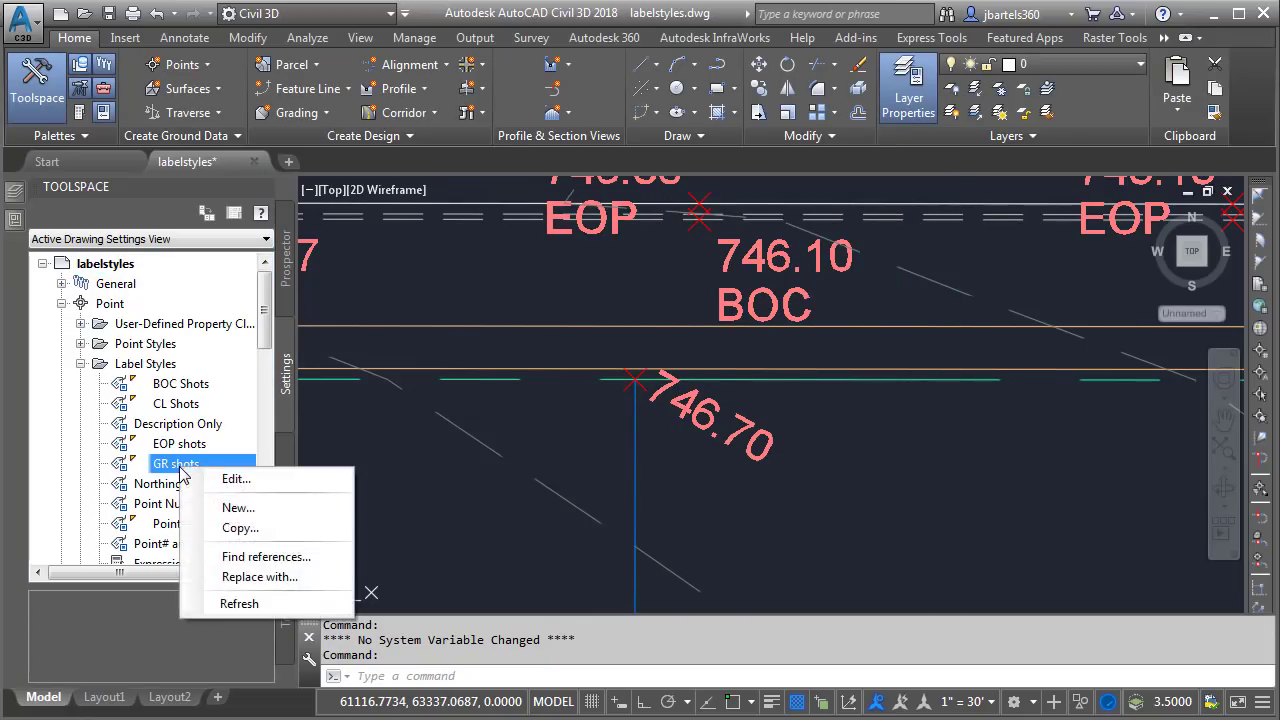
pyautogui.click(224, 479)
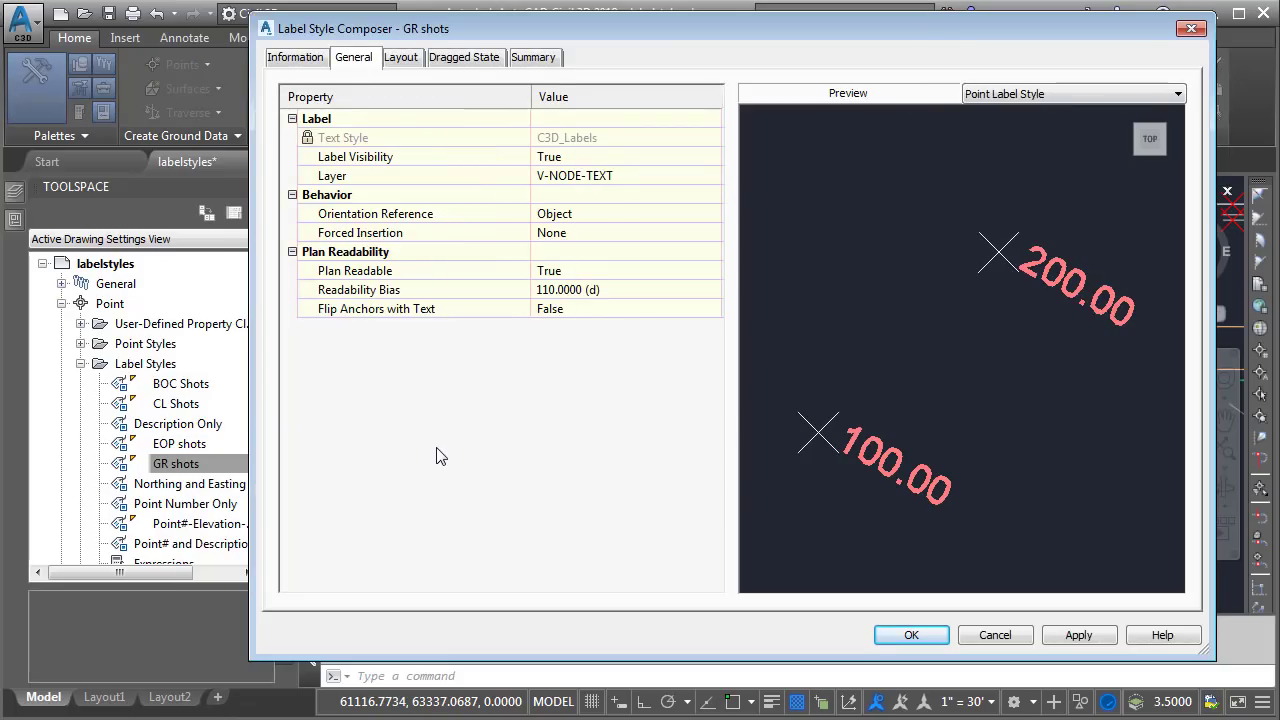
pyautogui.click(556, 146)
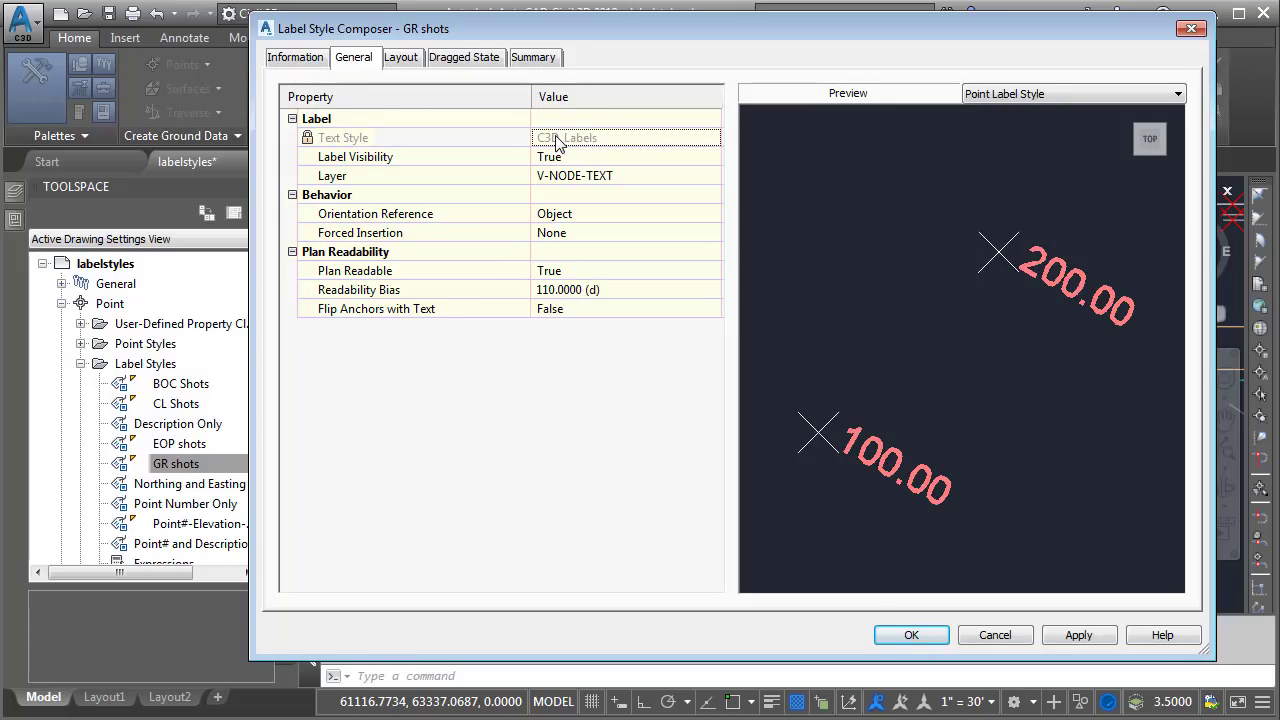
pyautogui.click(1191, 28)
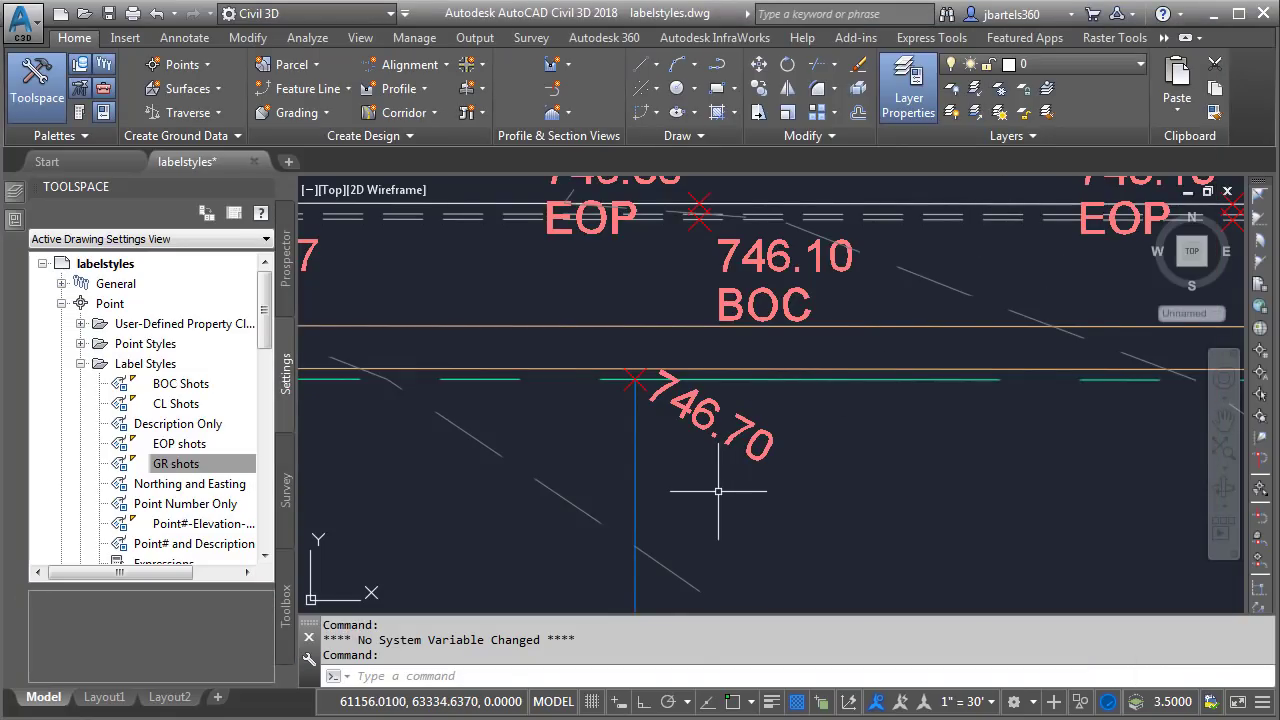
# Zoom out and pan to show more surveyed points along Center St
pyautogui.scroll(-3, 714, 491)
pyautogui.moveTo(729, 486)
pyautogui.mouseDown(button='middle')
pyautogui.moveTo(752, 508)
pyautogui.moveTo(686, 557)
pyautogui.moveTo(686, 545)
pyautogui.mouseUp(button='middle')
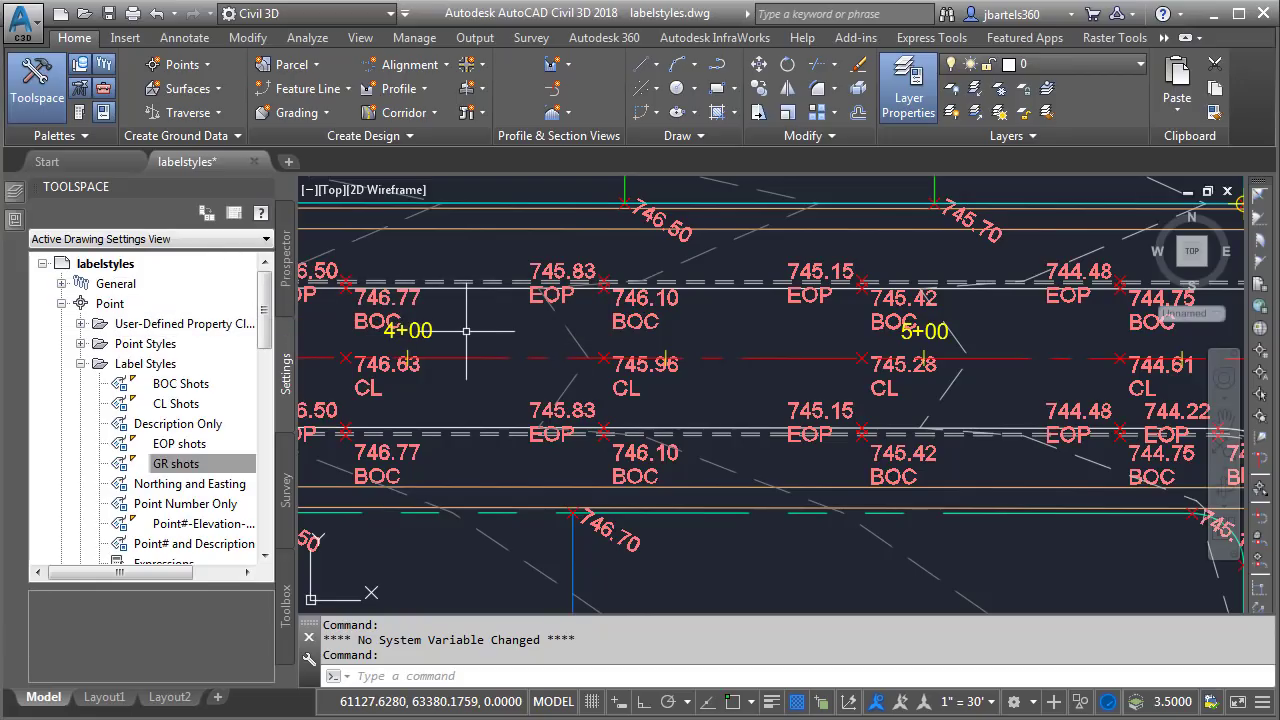
pyautogui.moveTo(472, 336)
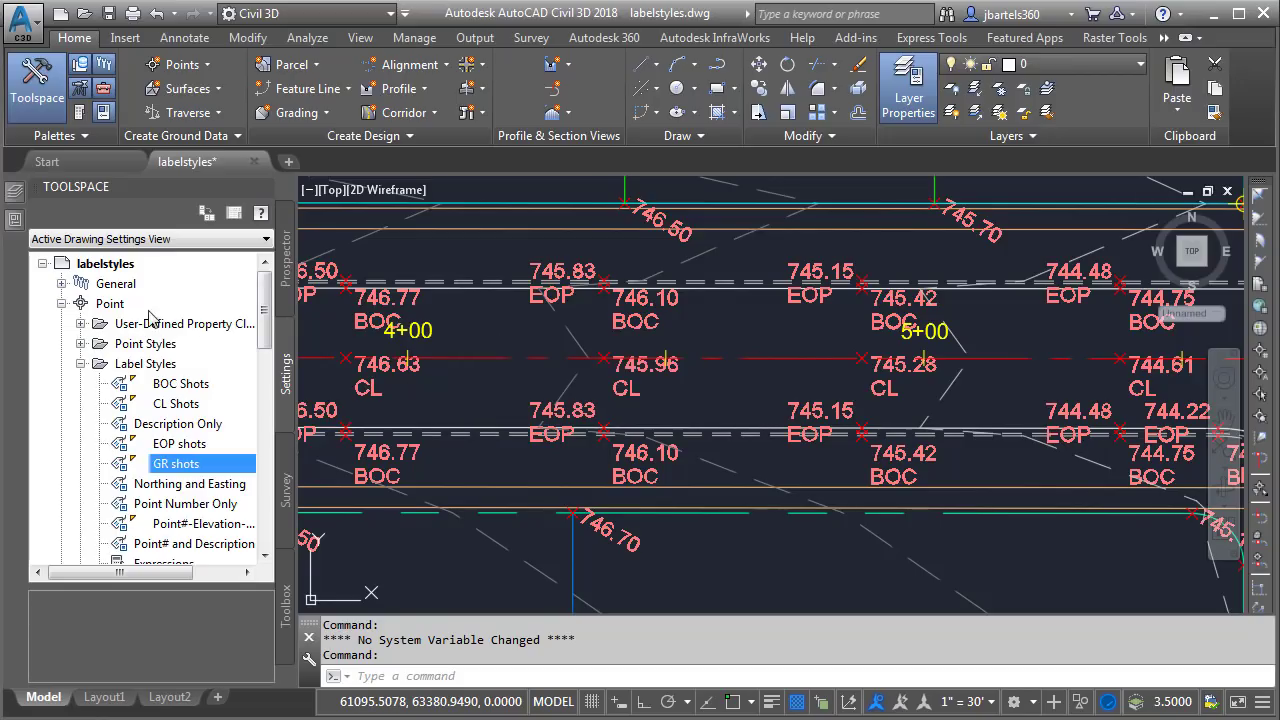
# In the Point label style defaults, set the label Text Height to 0.04"
pyautogui.rightClick(108, 310)
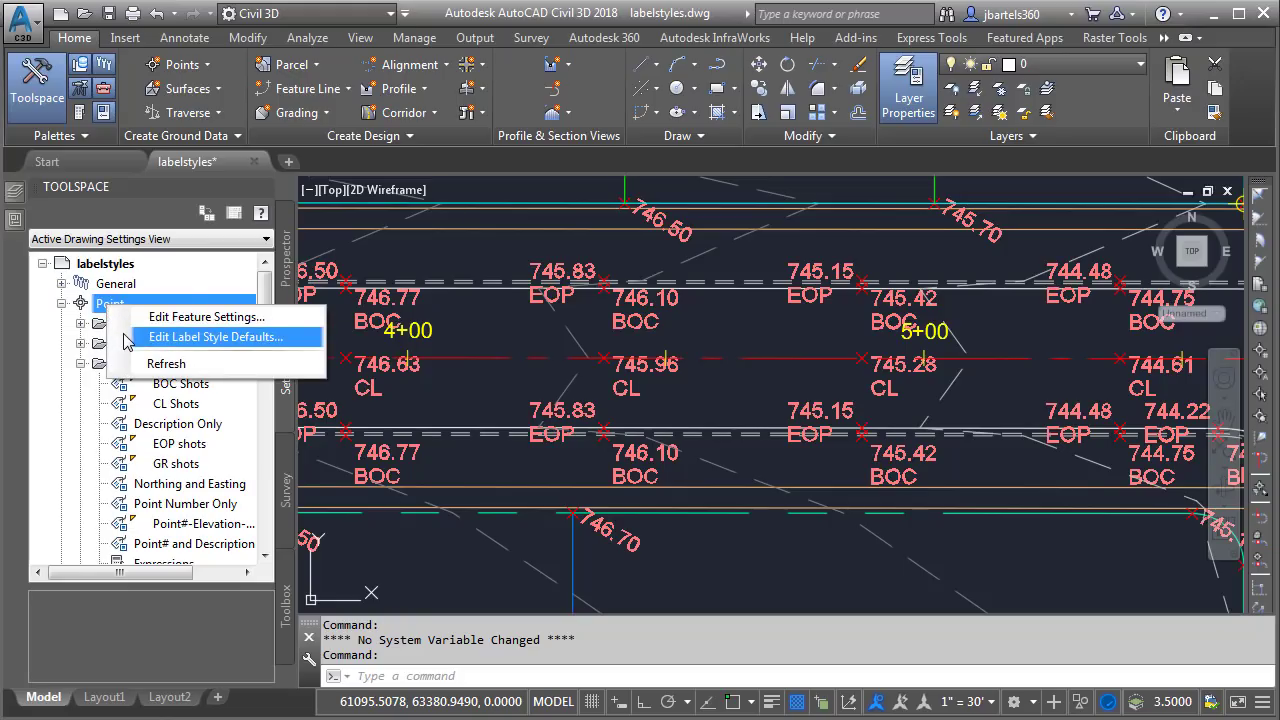
pyautogui.click(127, 339)
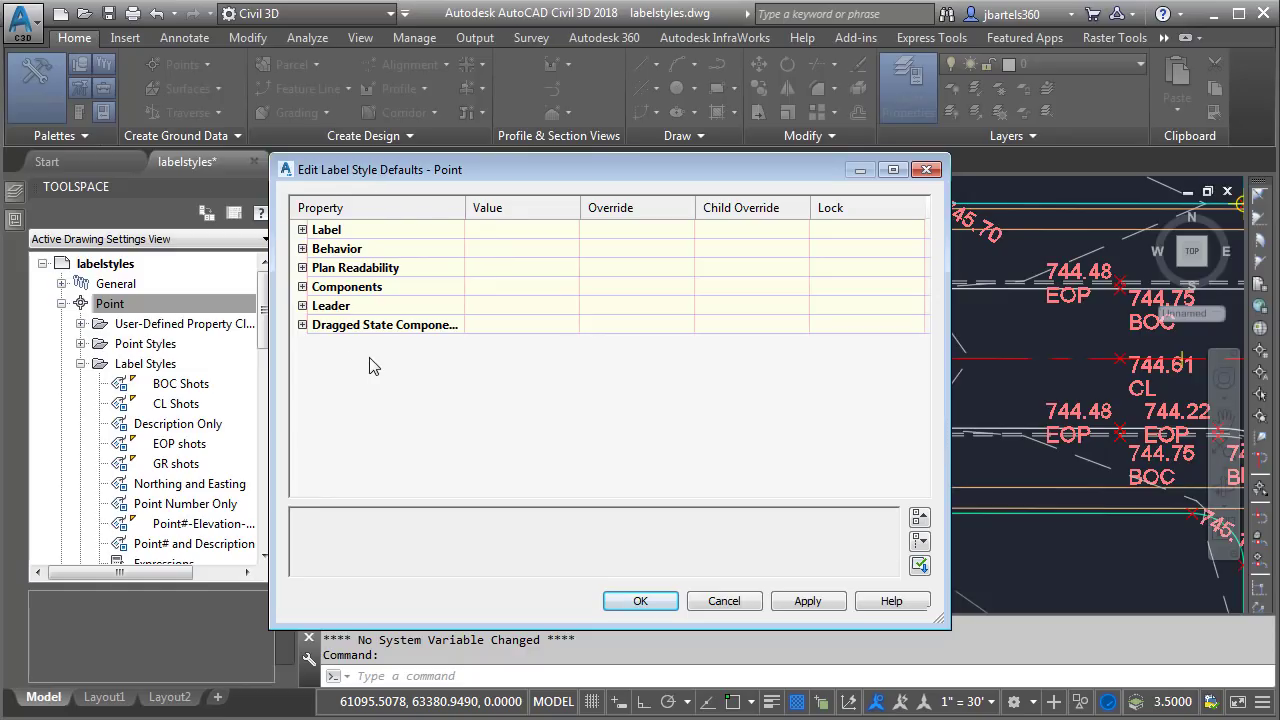
pyautogui.click(920, 542)
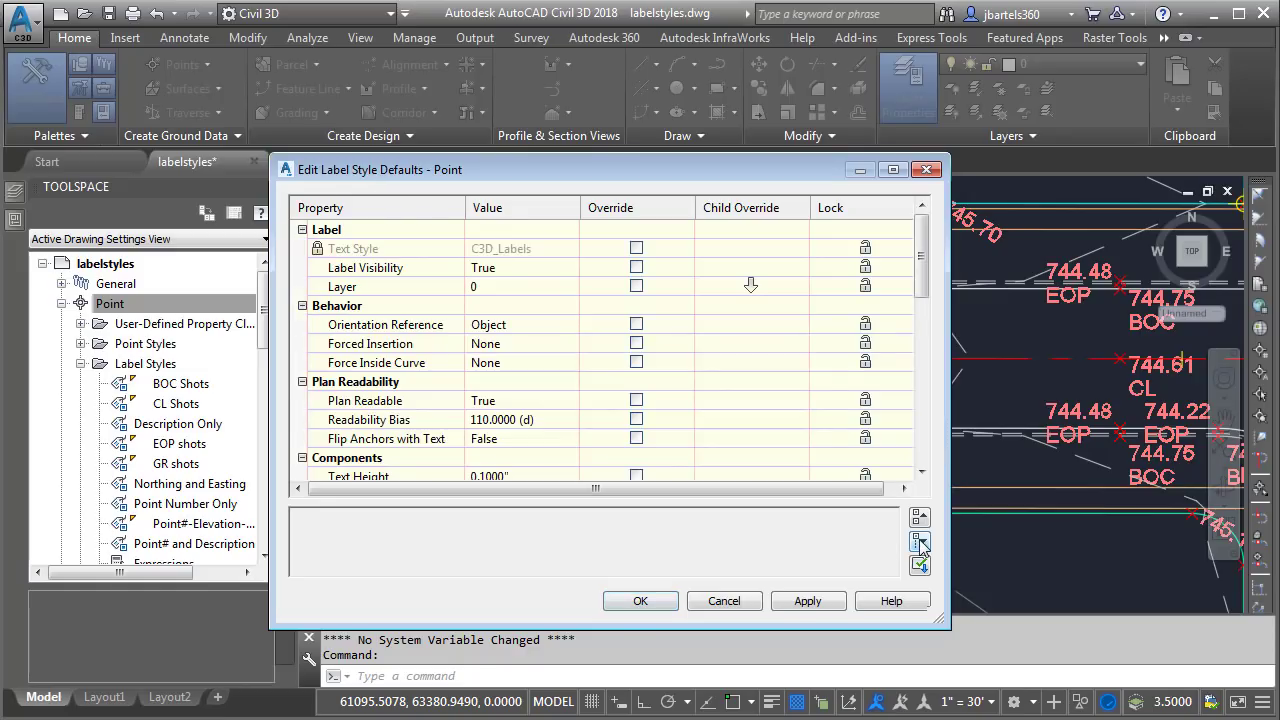
pyautogui.scroll(-3, 923, 300)
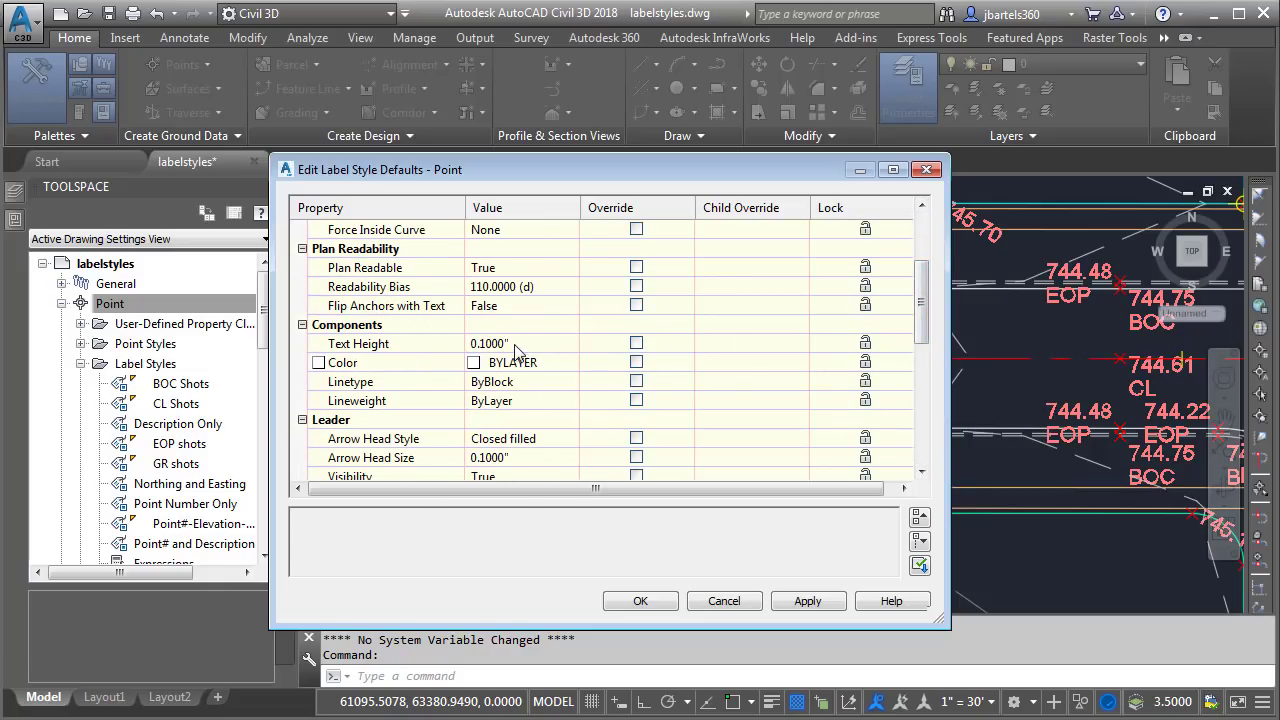
pyautogui.click(515, 345)
pyautogui.moveTo(512, 343); pyautogui.dragTo(490, 343)
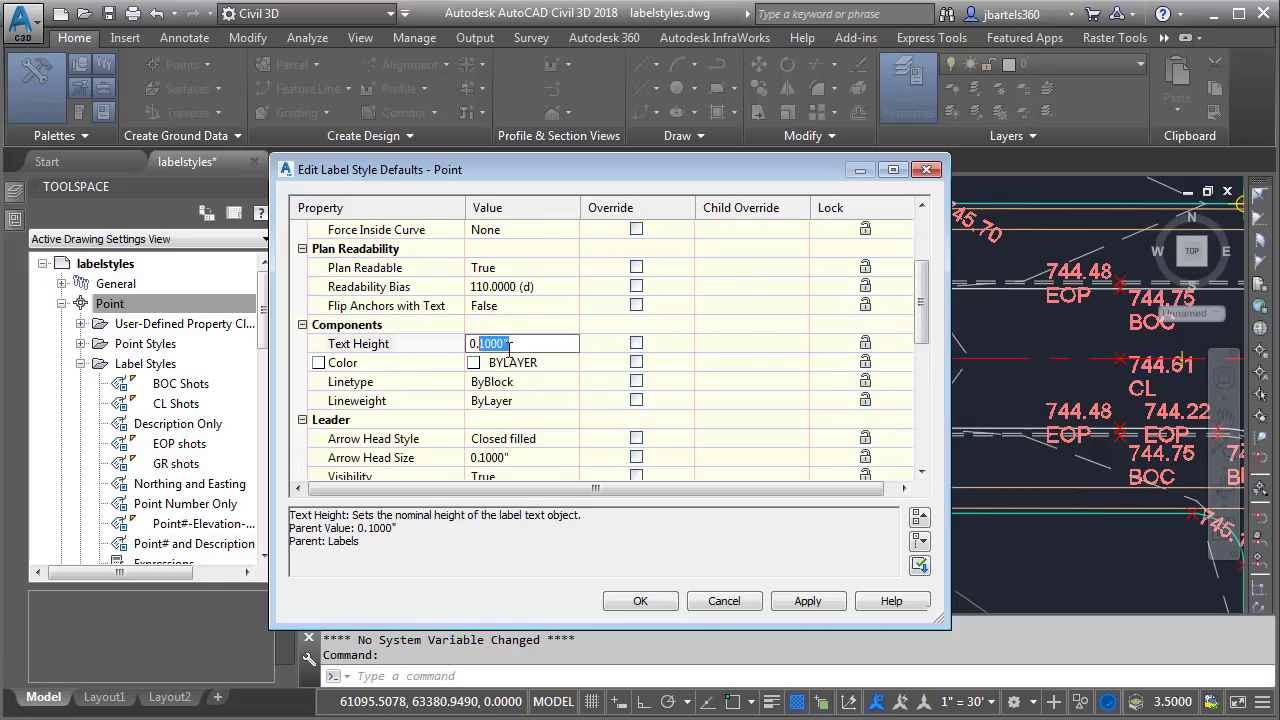
pyautogui.write('04')
pyautogui.press('Return')
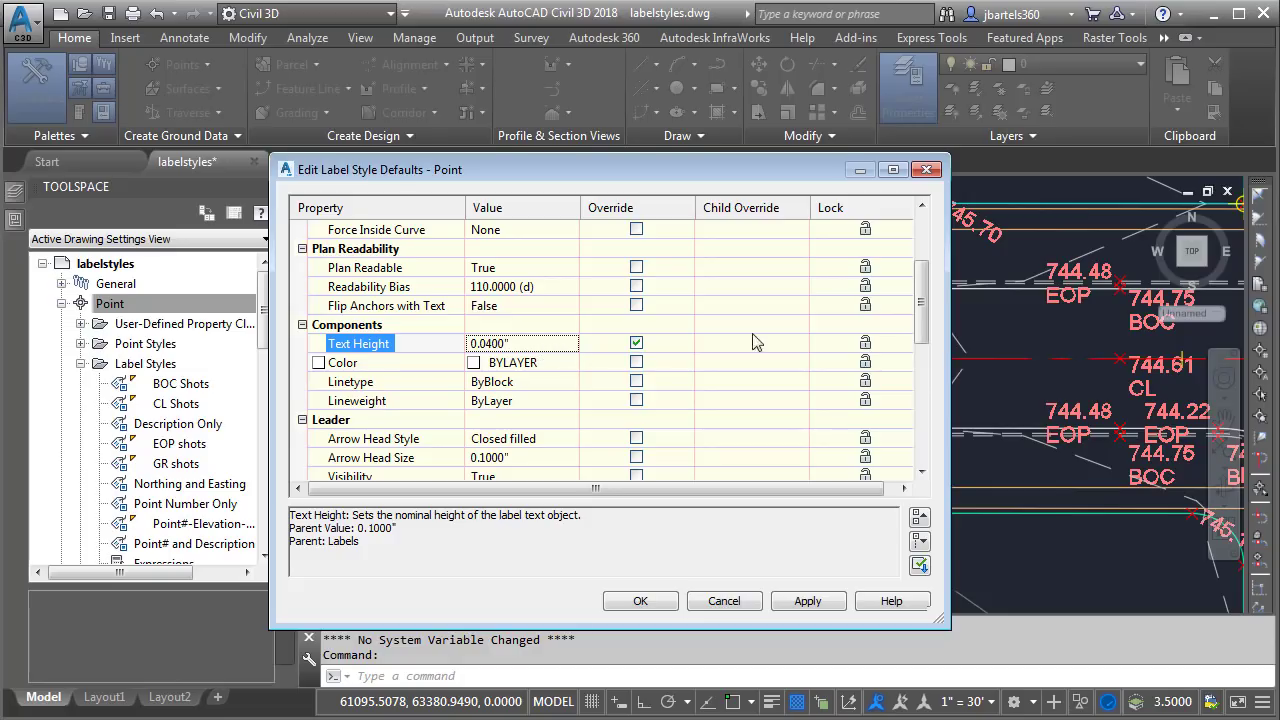
# Set the Dragged State Text Height to 0.04" and apply the new defaults
pyautogui.moveTo(921, 312); pyautogui.dragTo(924, 393)
pyautogui.click(523, 419)
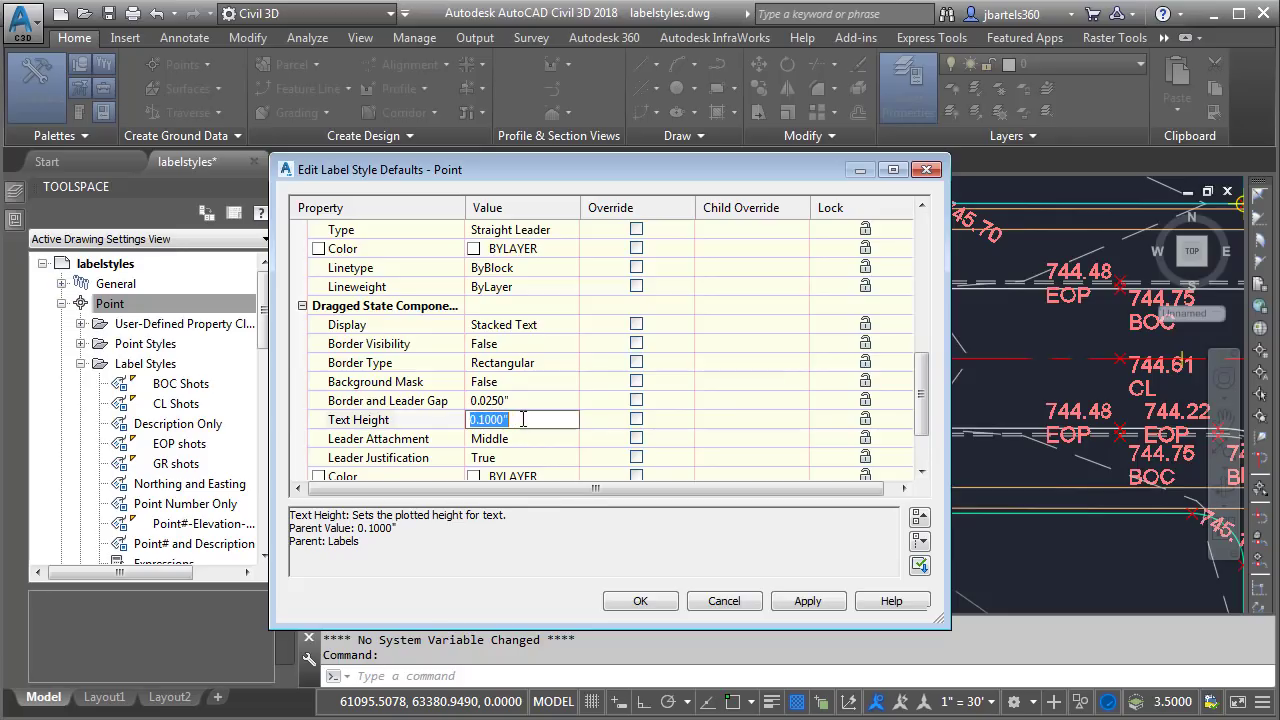
pyautogui.moveTo(514, 419); pyautogui.dragTo(483, 419)
pyautogui.write('0')
pyautogui.write('4')
pyautogui.press('Return')
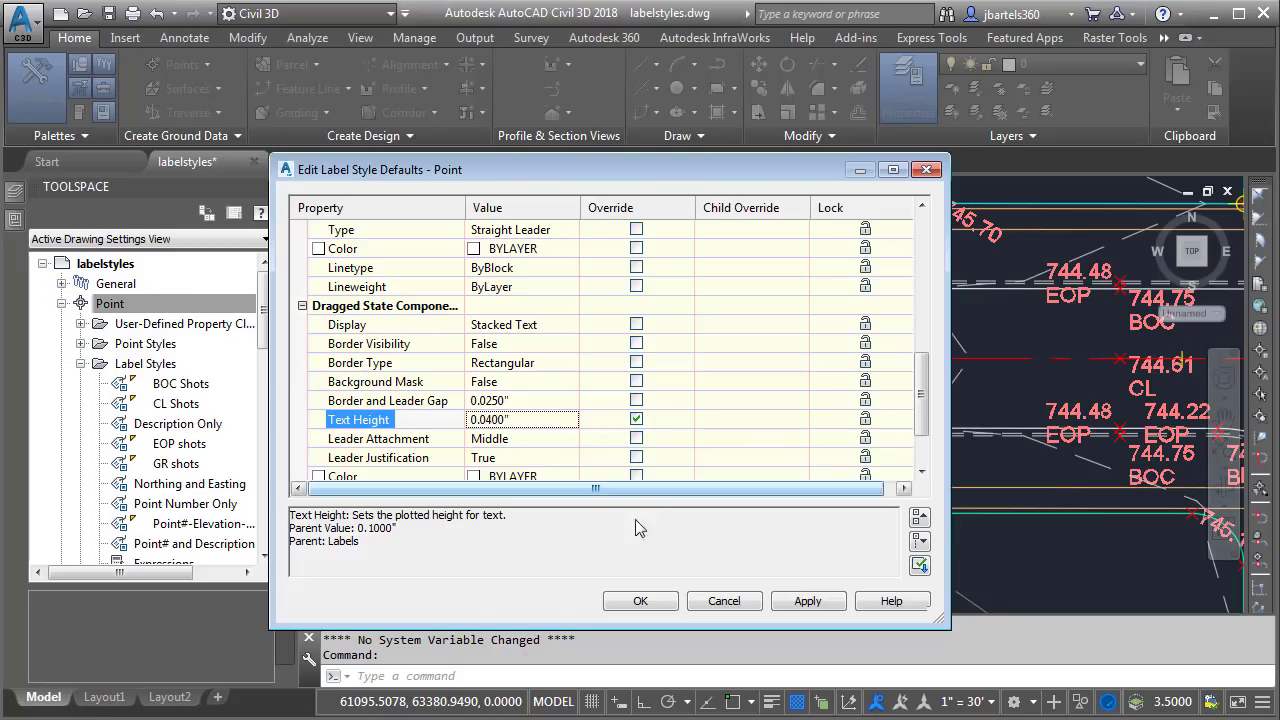
pyautogui.click(638, 601)
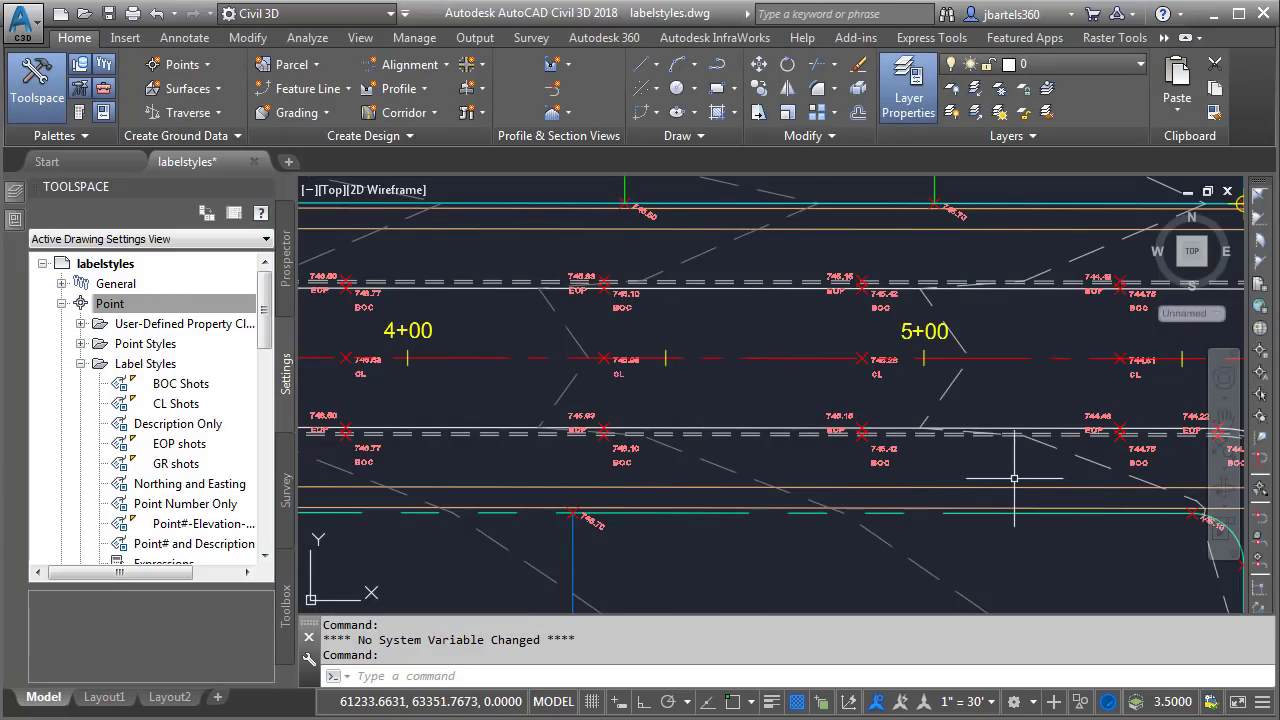
# Pan along Center St. toward 7+00 and back to stations 4+00 and 5+00
pyautogui.moveTo(1015, 478)
pyautogui.mouseDown(button='middle')
pyautogui.moveTo(823, 493)
pyautogui.moveTo(436, 475)
pyautogui.mouseUp(button='middle')
pyautogui.moveTo(788, 472)
pyautogui.mouseDown(button='middle')
pyautogui.moveTo(423, 463)
pyautogui.moveTo(537, 458)
pyautogui.moveTo(849, 383)
pyautogui.moveTo(1055, 455)
pyautogui.mouseUp(button='middle')
pyautogui.moveTo(701, 529); pyautogui.dragTo(940, 532, button='middle')
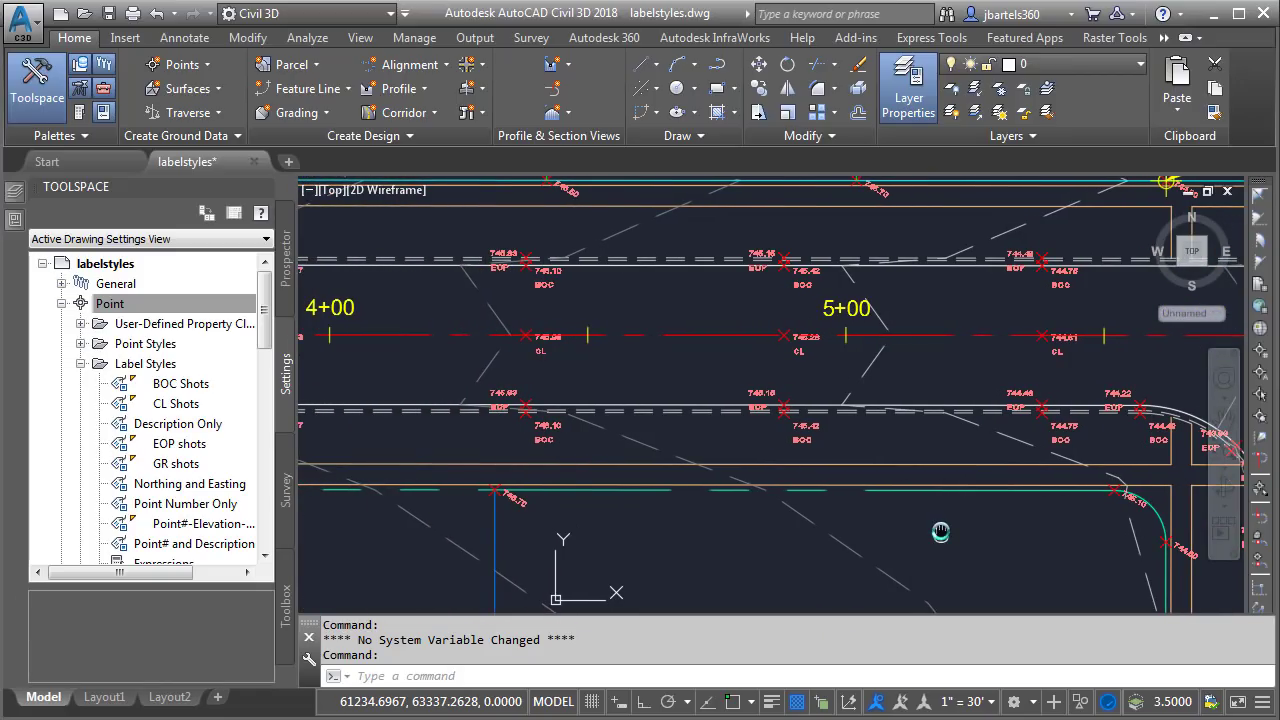